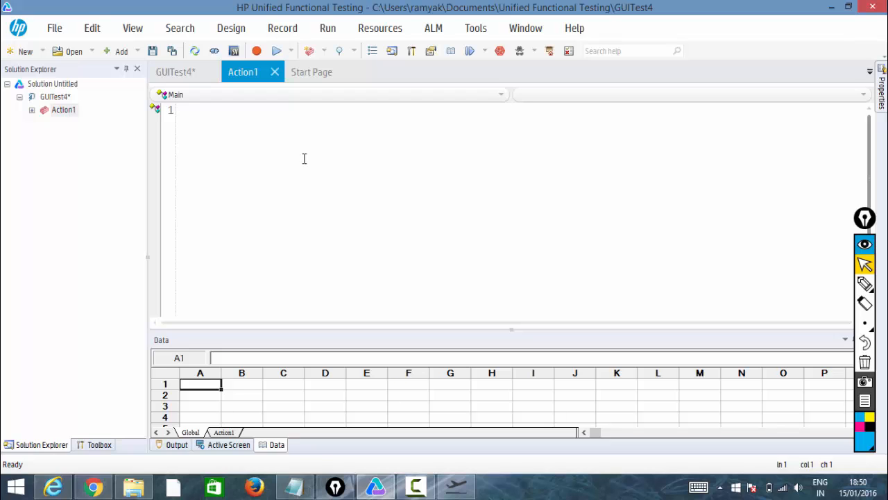
text(preserve)
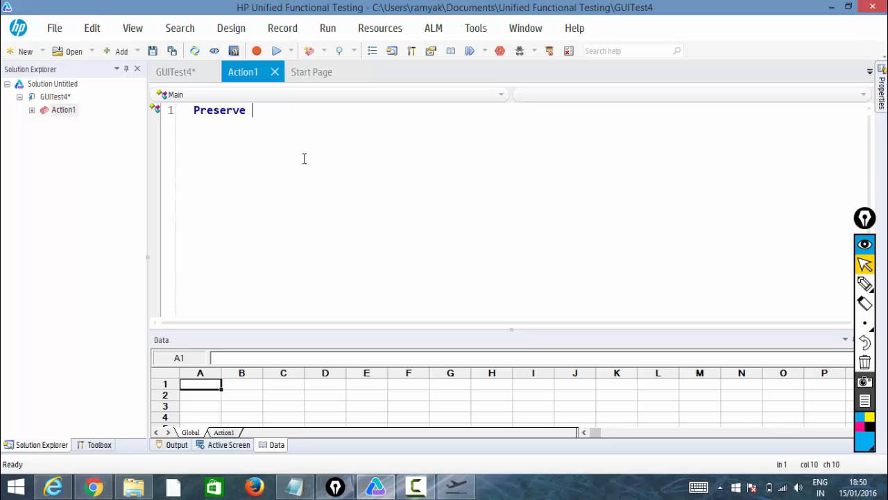
key(BackSpace)
key(BackSpace)
key(BackSpace)
key(BackSpace)
key(BackSpace)
key(BackSpace)
text(l)
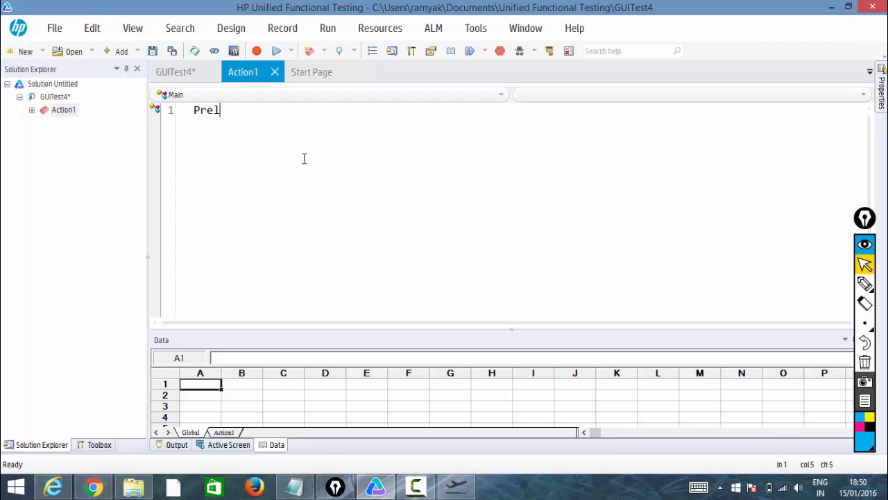
text(earning)
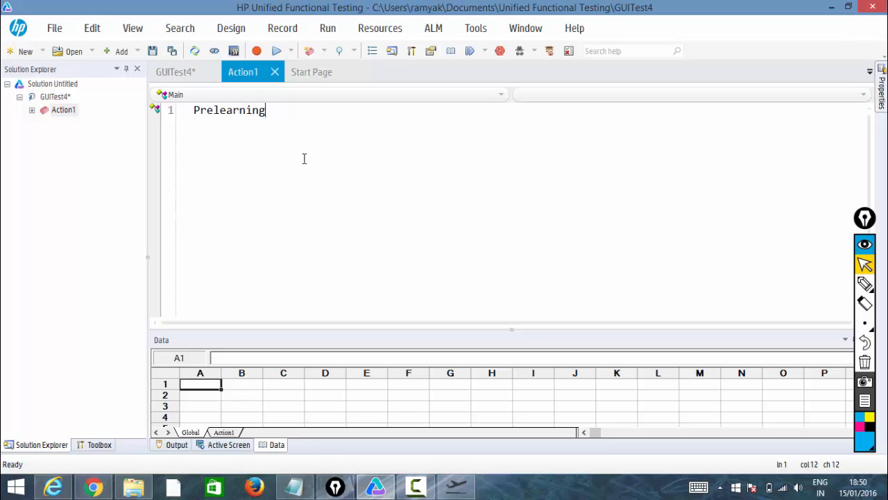
key(BackSpace)
key(BackSpace)
key(BackSpace)
key(BackSpace)
key(BackSpace)
key(BackSpace)
key(BackSpace)
key(BackSpace)
key(BackSpace)
key(BackSpace)
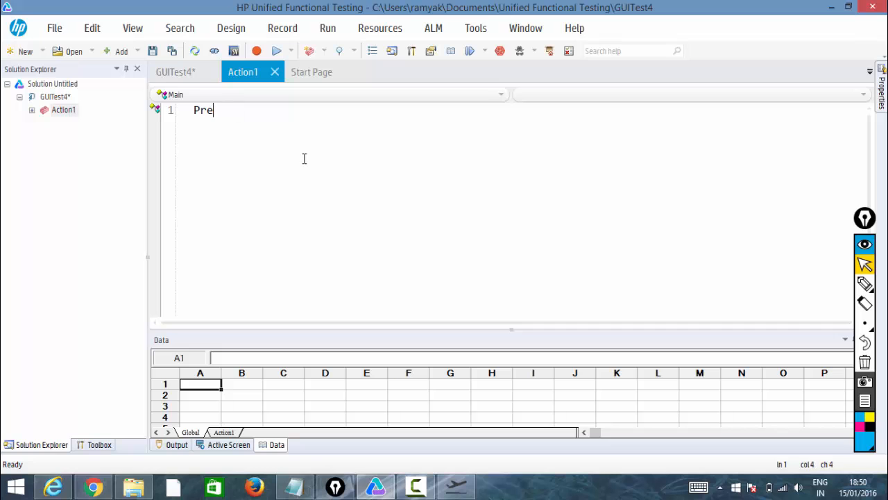
key(BackSpace)
Check the MyFlight sample application, then open the Object Repository for Action1.
click(457, 488)
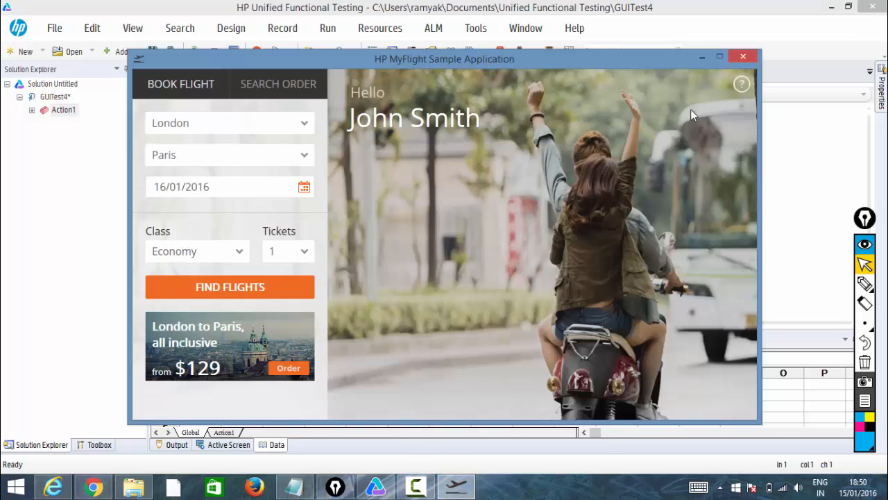
click(701, 56)
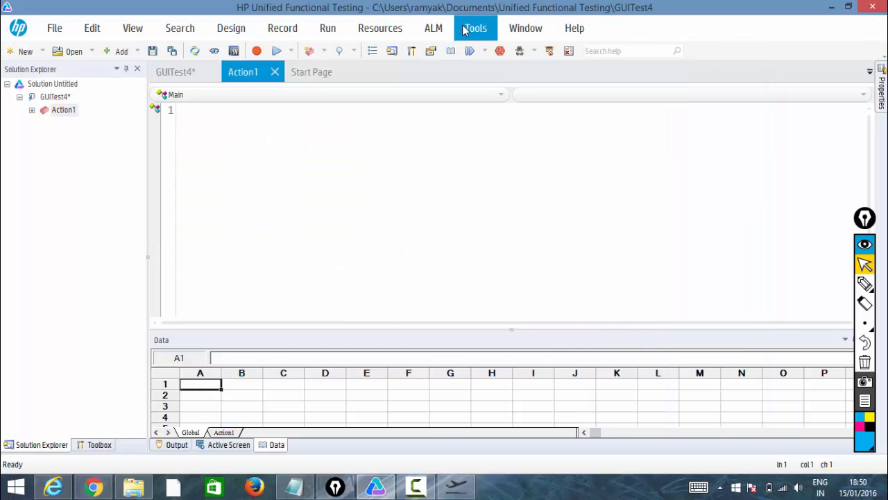
click(400, 33)
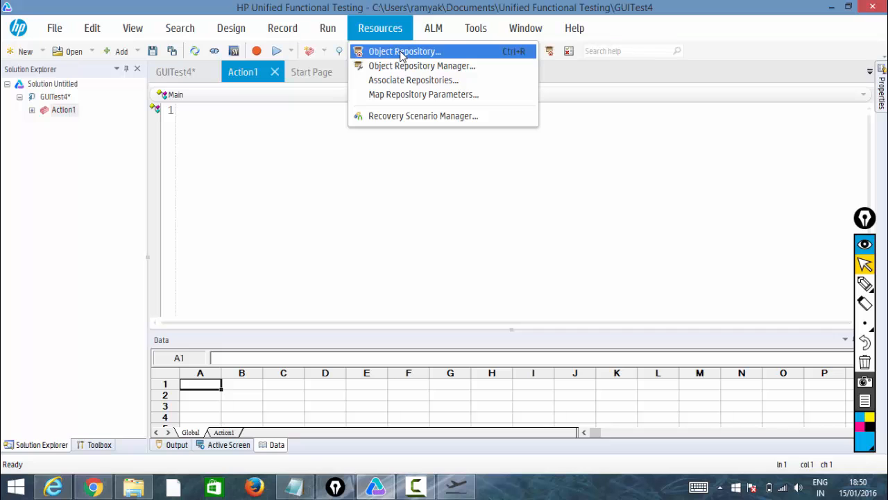
click(403, 51)
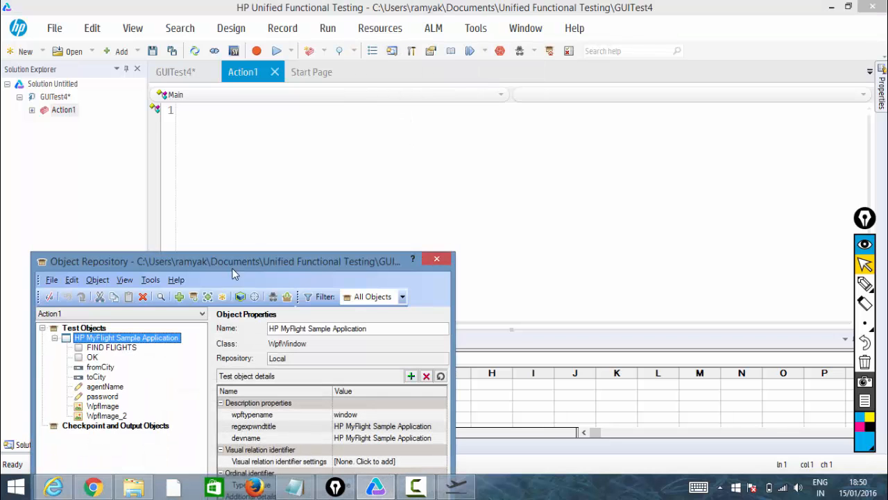
Delete the HP MyFlight Sample Application object and its child objects from the repository.
right_click(139, 339)
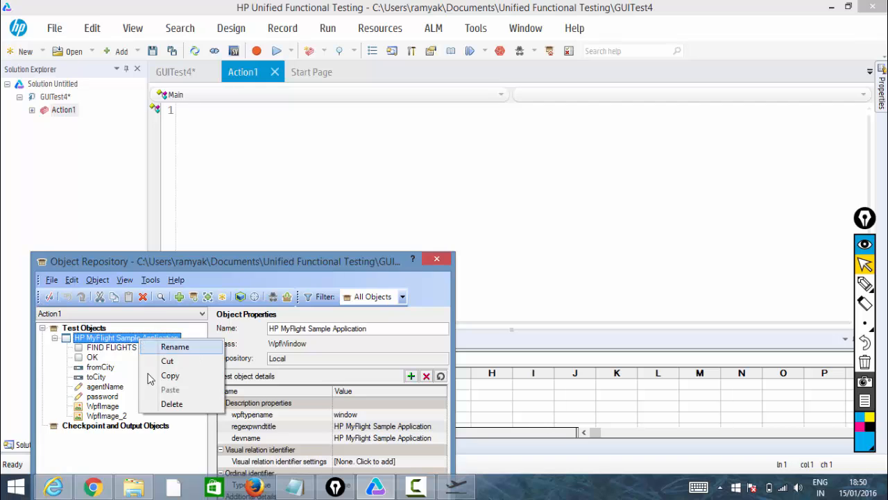
click(164, 405)
click(506, 291)
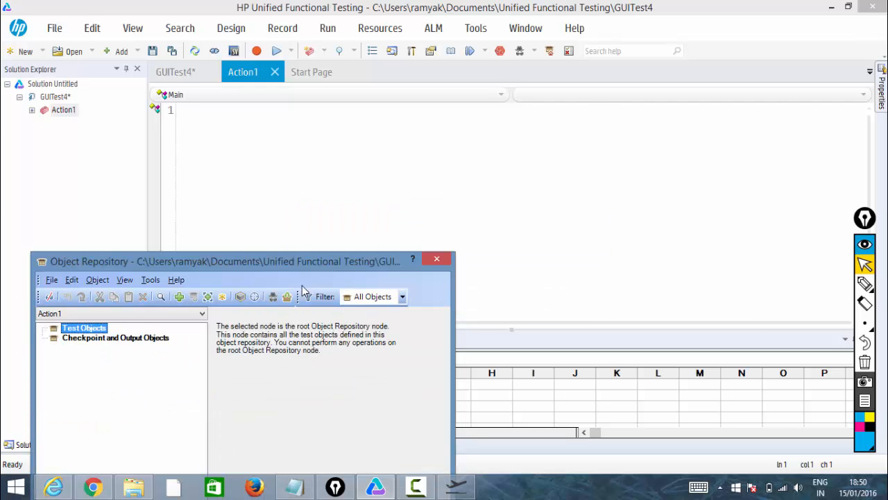
drag(276, 260, 304, 120)
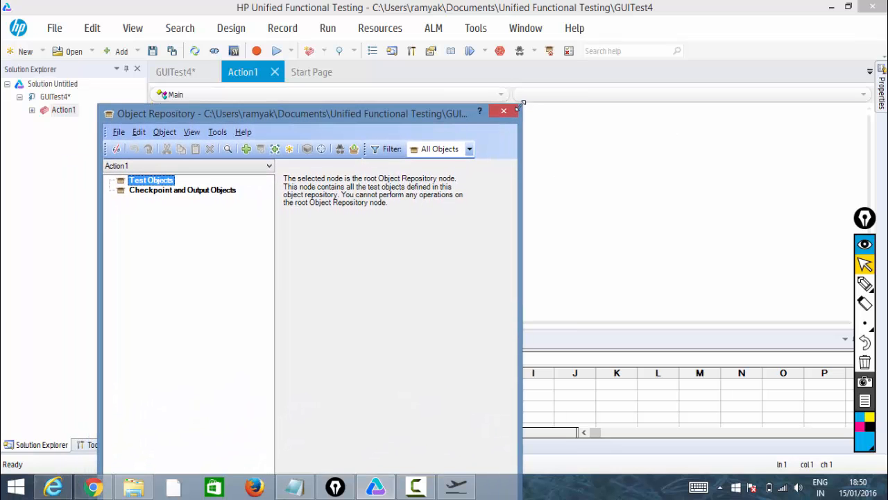
drag(521, 105, 481, 172)
drag(303, 194, 304, 139)
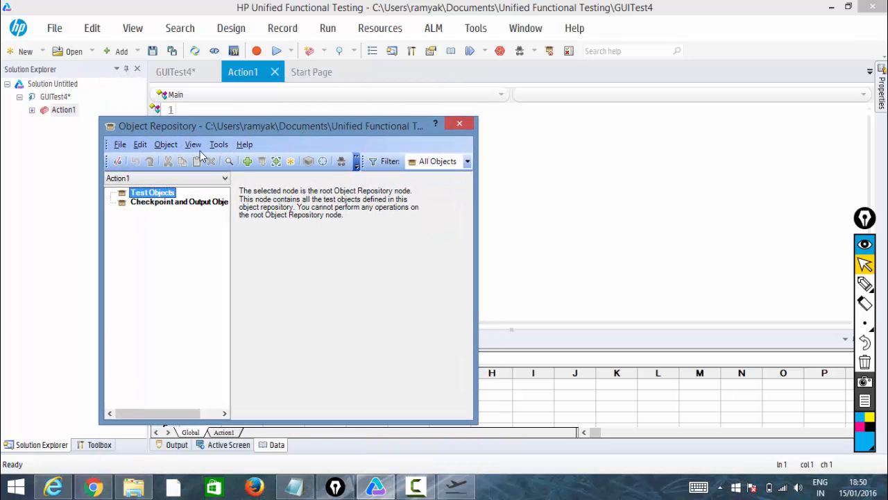
click(165, 145)
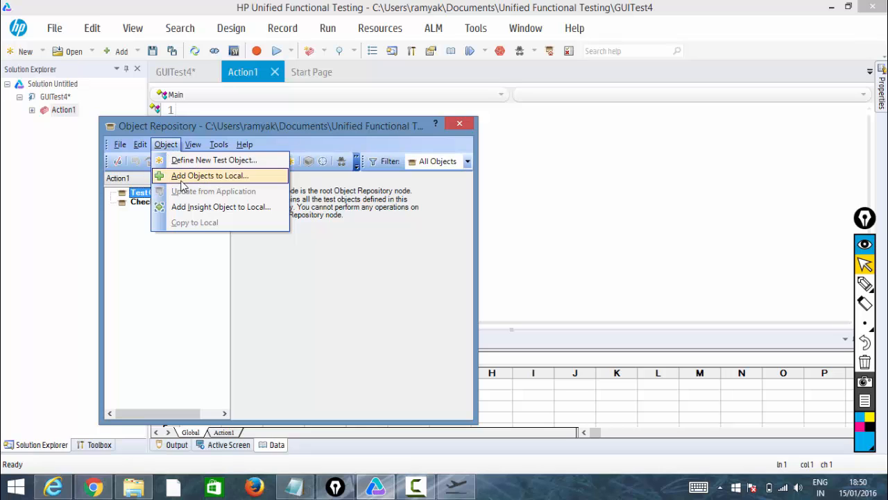
mouse_move(193, 144)
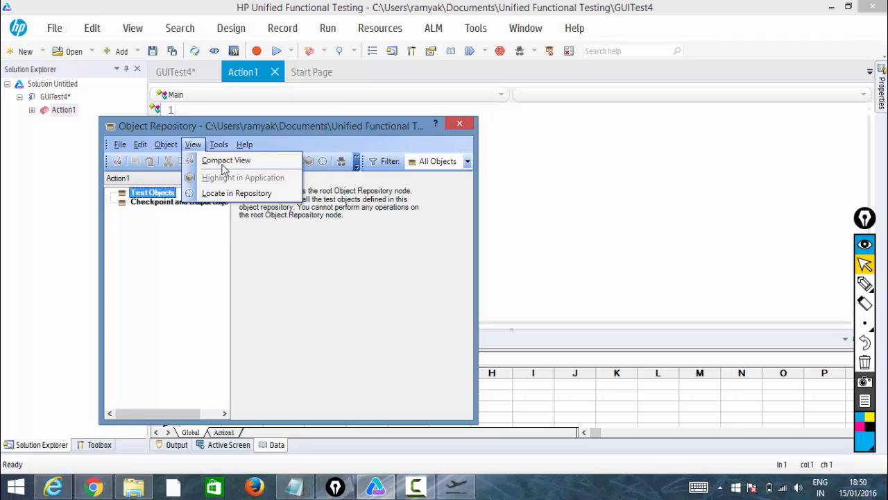
click(166, 144)
click(244, 145)
click(410, 321)
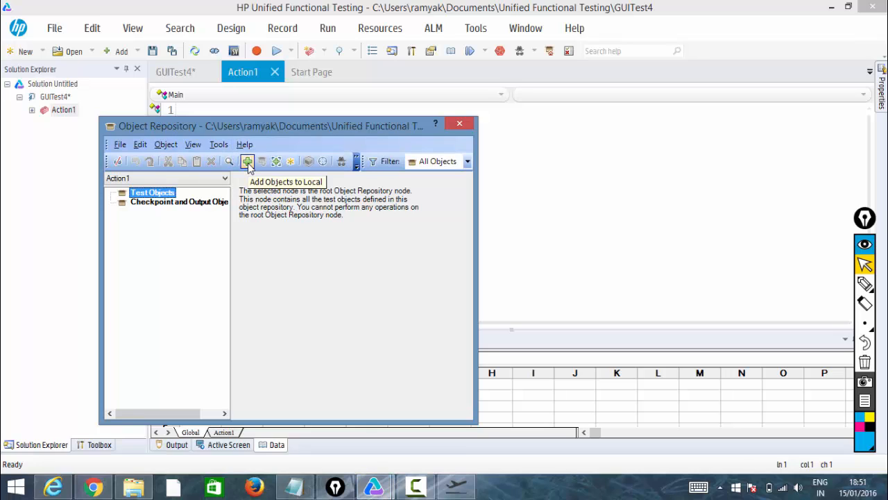
click(166, 144)
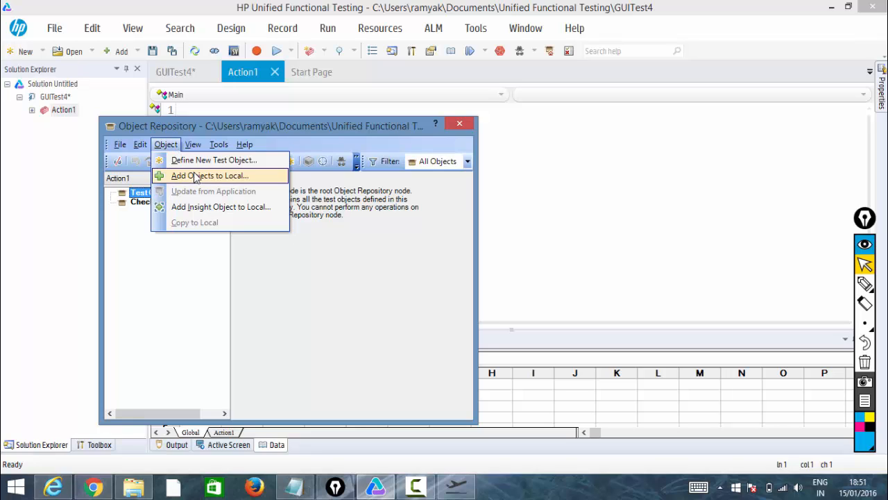
click(196, 176)
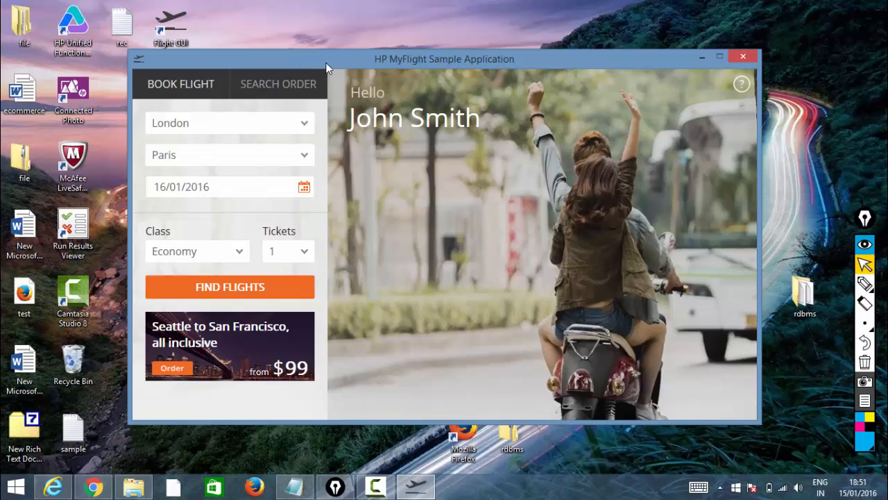
click(362, 57)
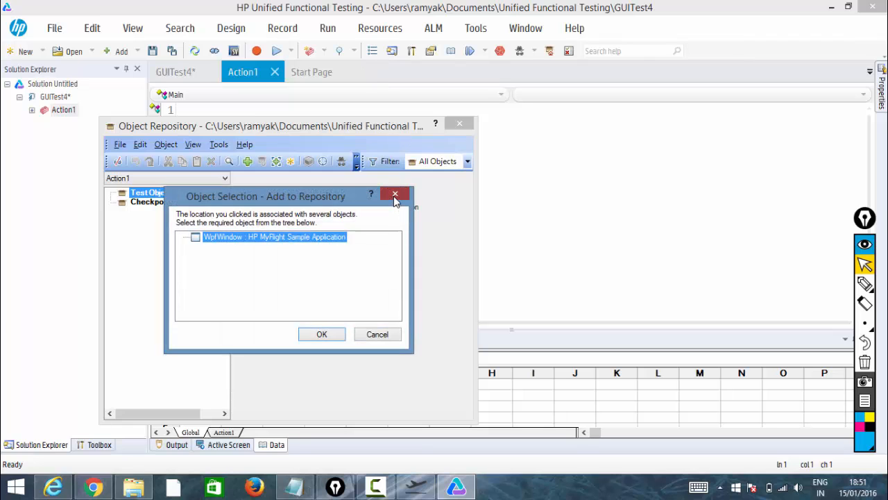
click(395, 195)
Add the HP MyFlight Sample Application window to the local repository using the Default object types filter.
click(166, 144)
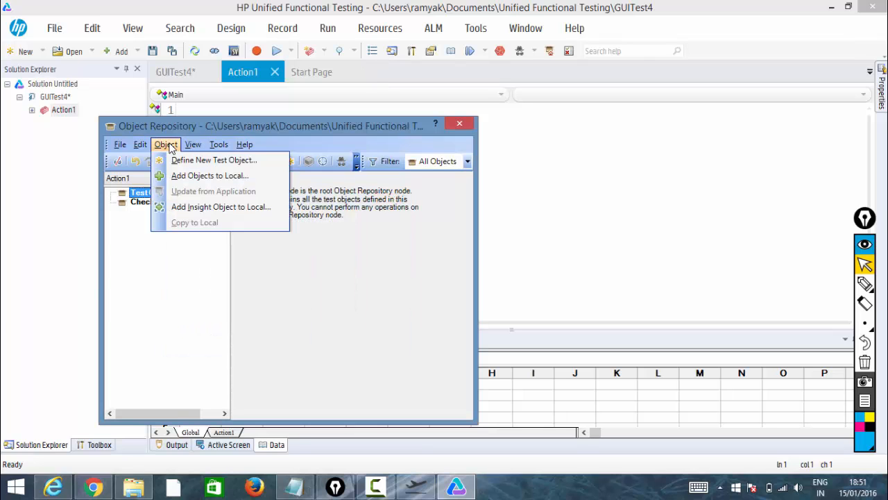
click(189, 175)
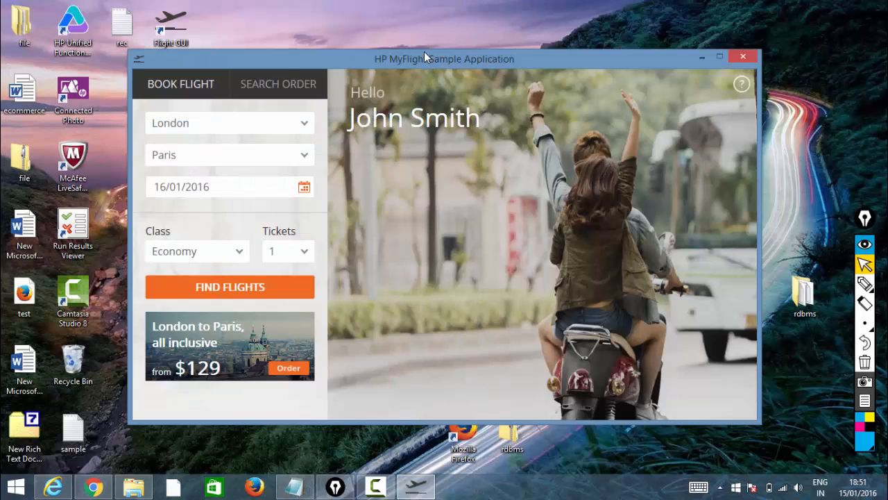
click(425, 52)
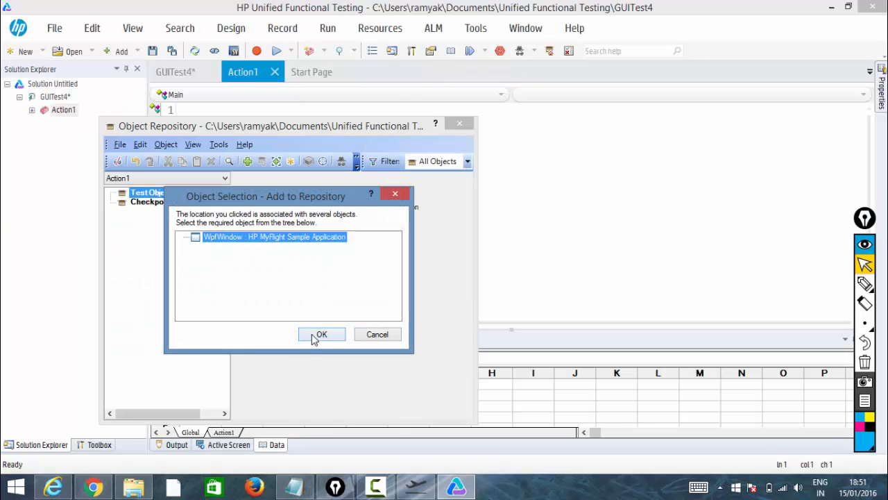
click(316, 334)
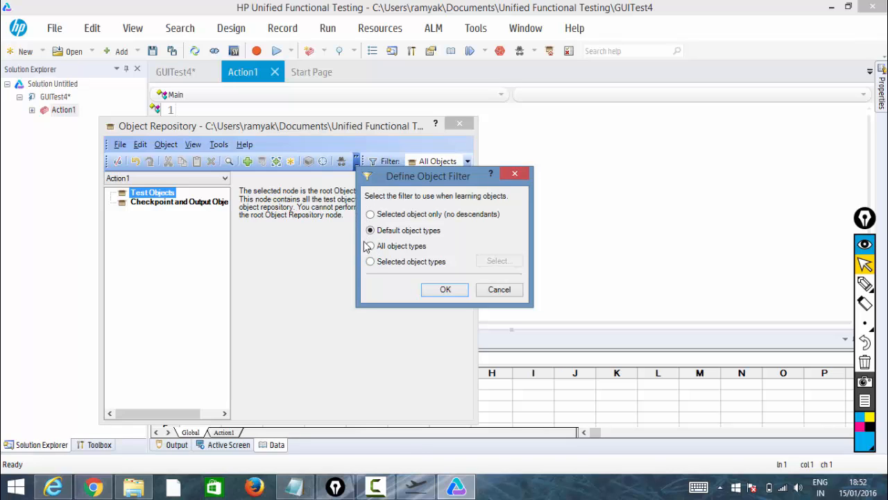
click(439, 294)
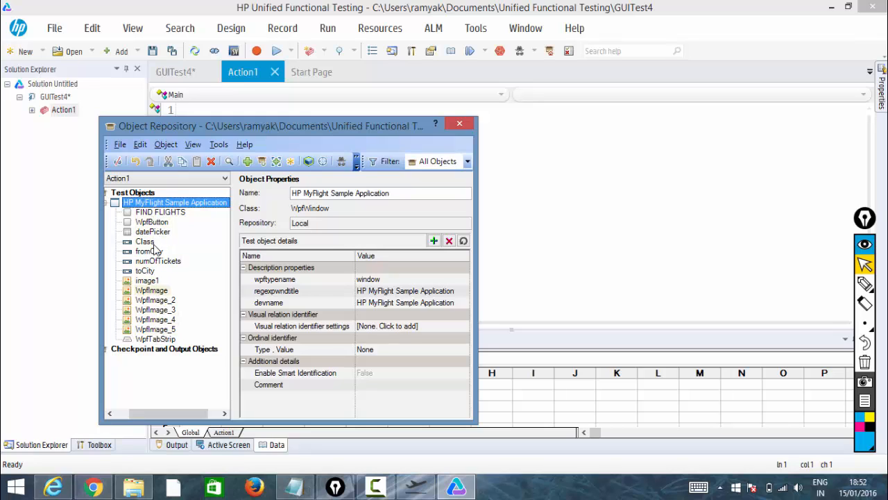
Inspect the properties of several learned objects in the repository tree, such as WpfButton, datePicker and toCity.
click(154, 221)
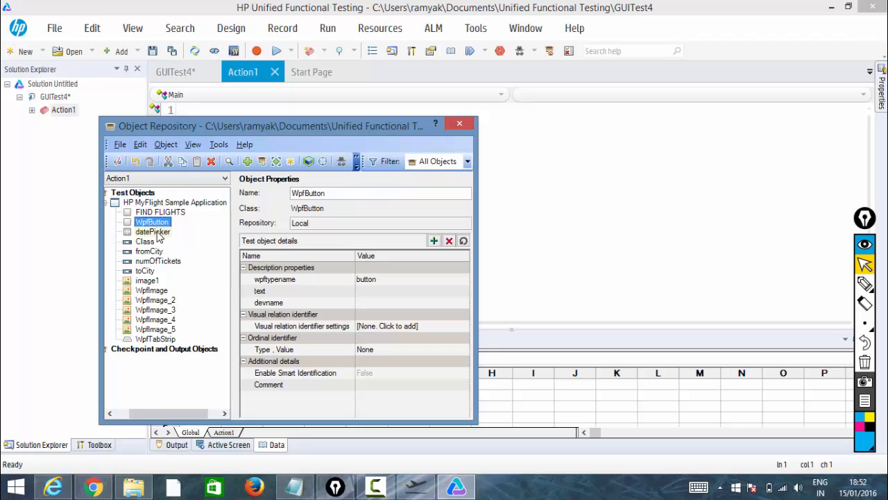
click(152, 232)
click(145, 241)
click(158, 261)
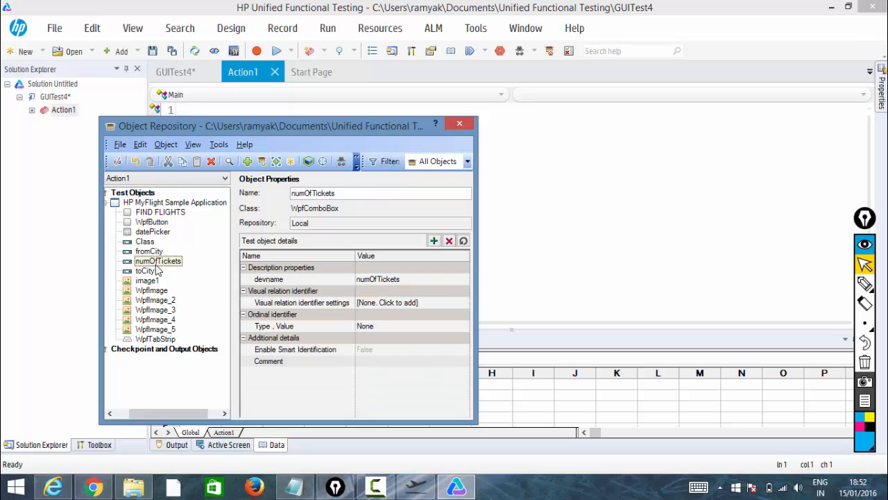
click(145, 271)
click(156, 309)
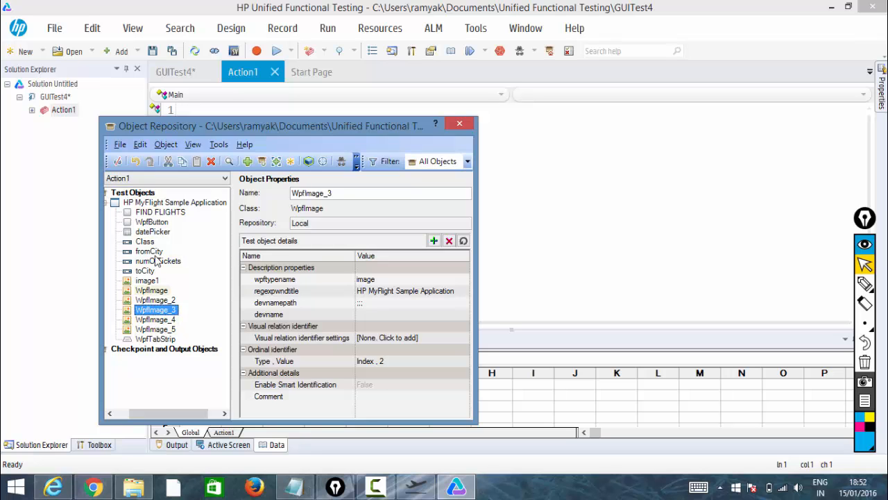
click(410, 490)
click(409, 490)
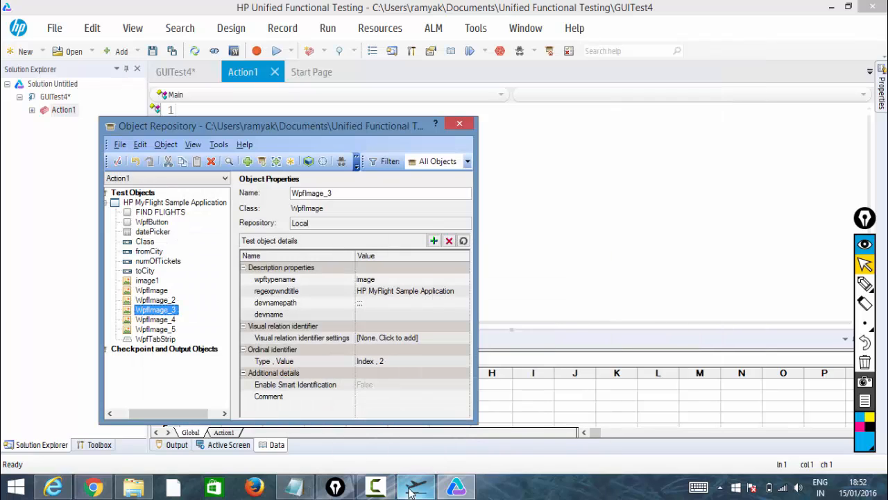
Switch the repository window to Compact View and back to the full view.
click(119, 161)
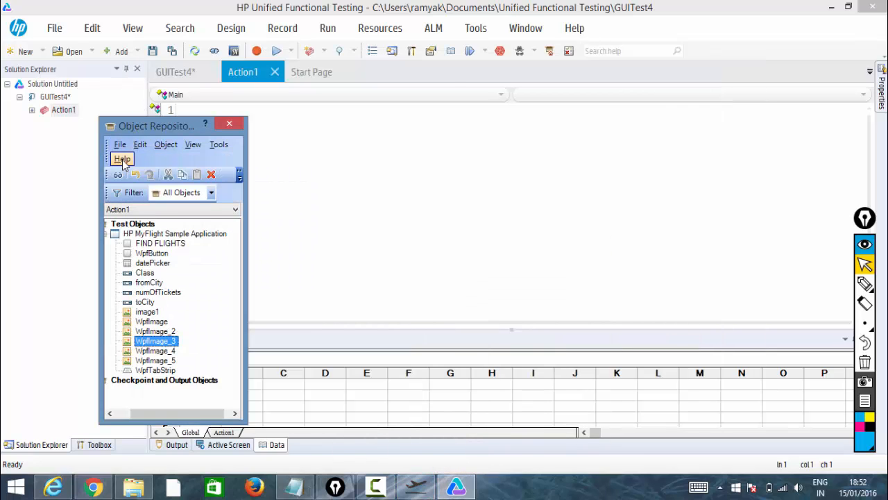
click(122, 160)
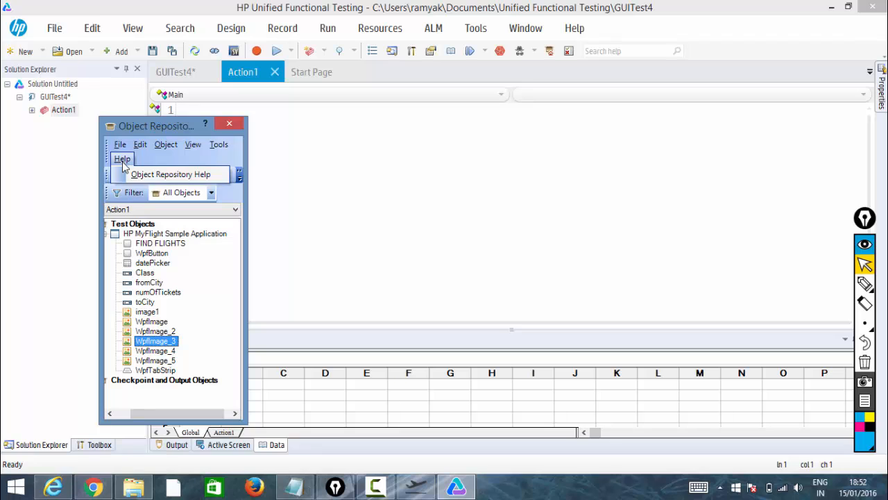
click(167, 137)
click(118, 175)
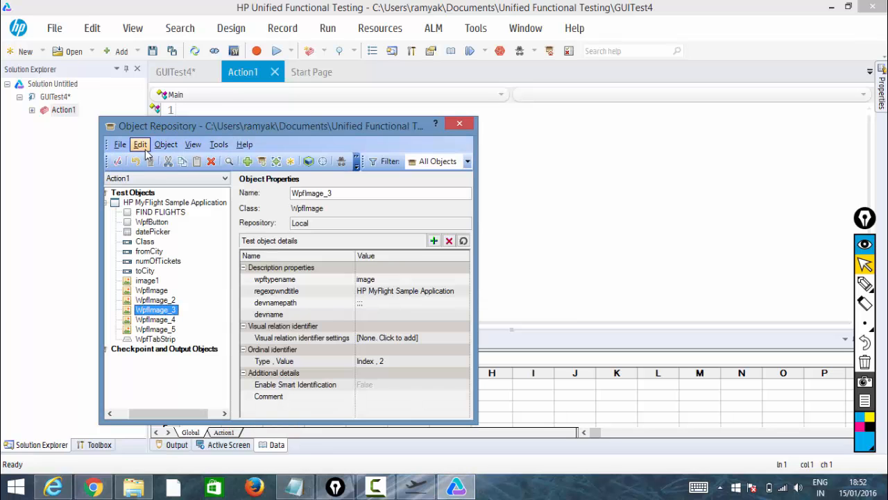
Delete the HP MyFlight Sample Application object from the repository, confirming the deletion.
right_click(156, 202)
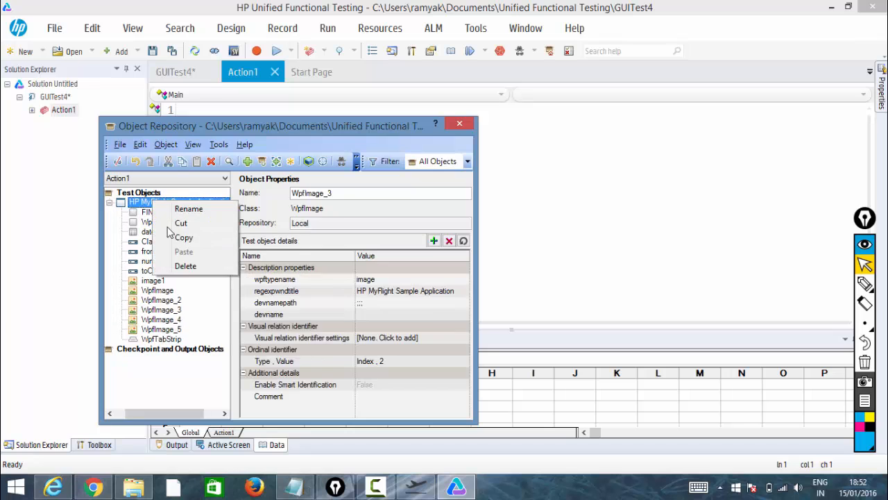
click(186, 265)
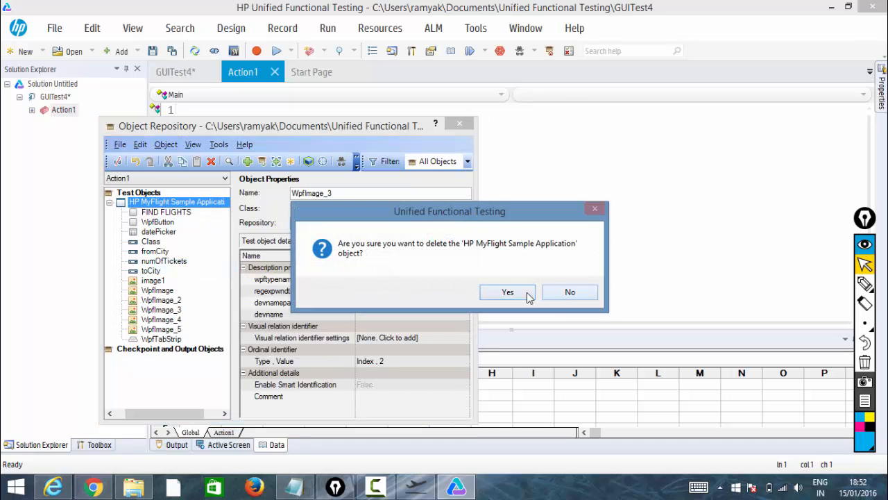
click(510, 292)
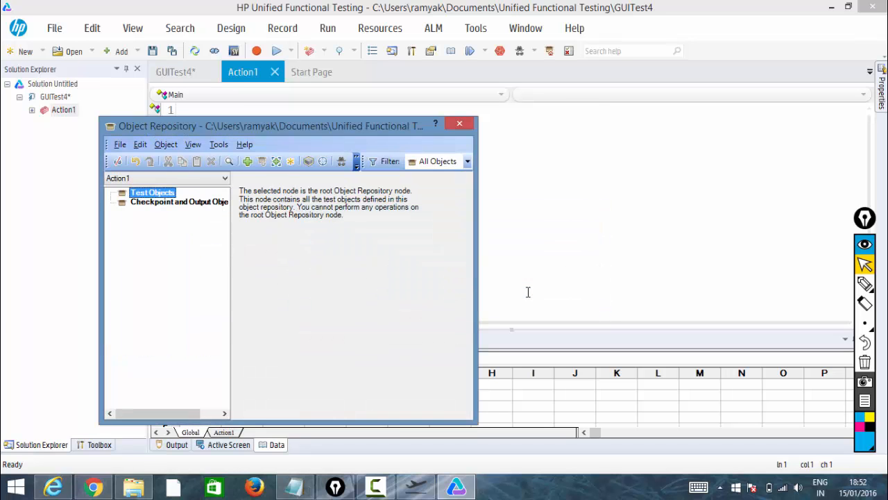
Add the desktop's Program Manager list view object to the local repository by mistake.
click(248, 161)
click(360, 380)
click(418, 482)
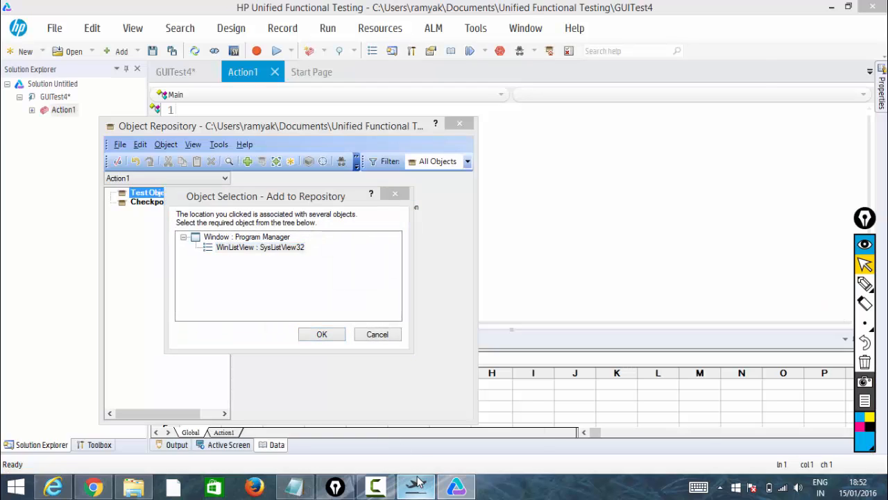
click(119, 137)
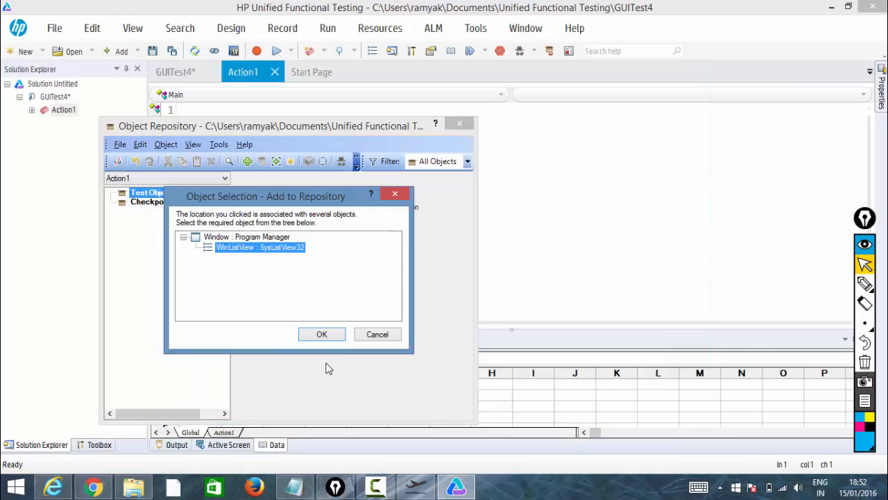
click(322, 333)
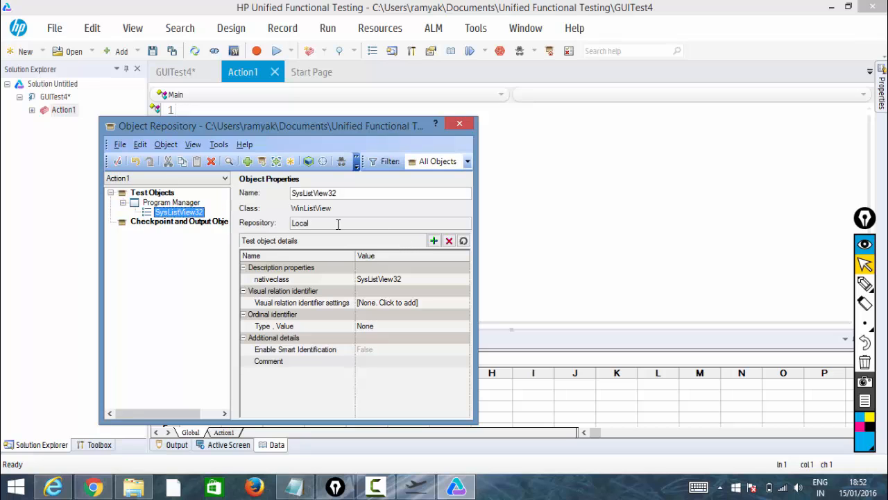
Delete the Program Manager object from the repository, confirming the deletion.
right_click(153, 203)
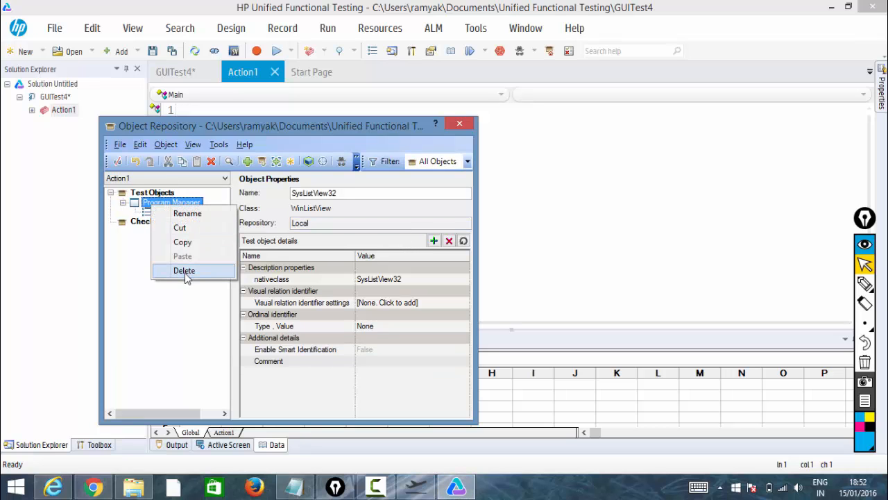
click(185, 271)
click(494, 292)
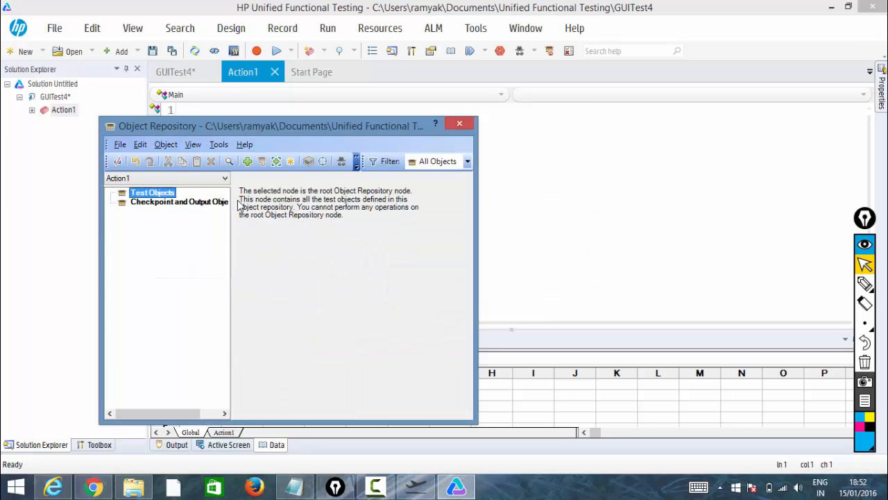
Add the HP MyFlight Sample Application window to the local repository using the Selected object only (no descendants) filter.
click(166, 144)
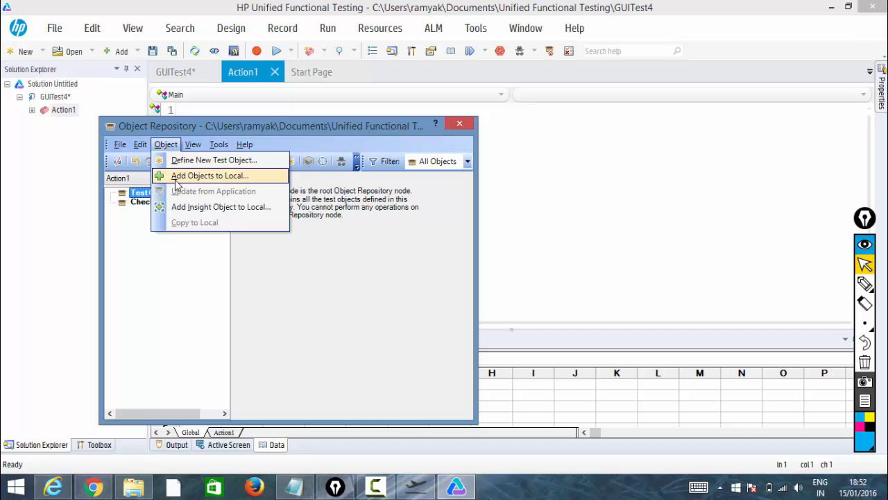
click(177, 175)
click(482, 54)
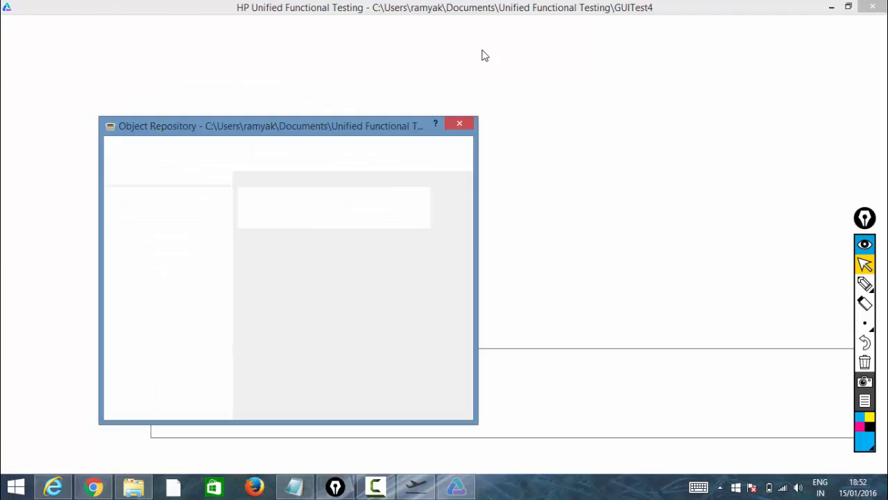
click(336, 333)
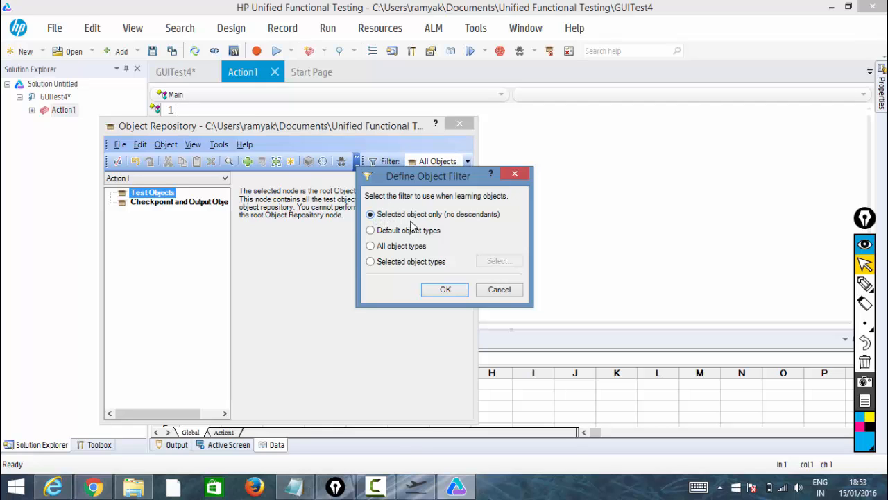
click(448, 288)
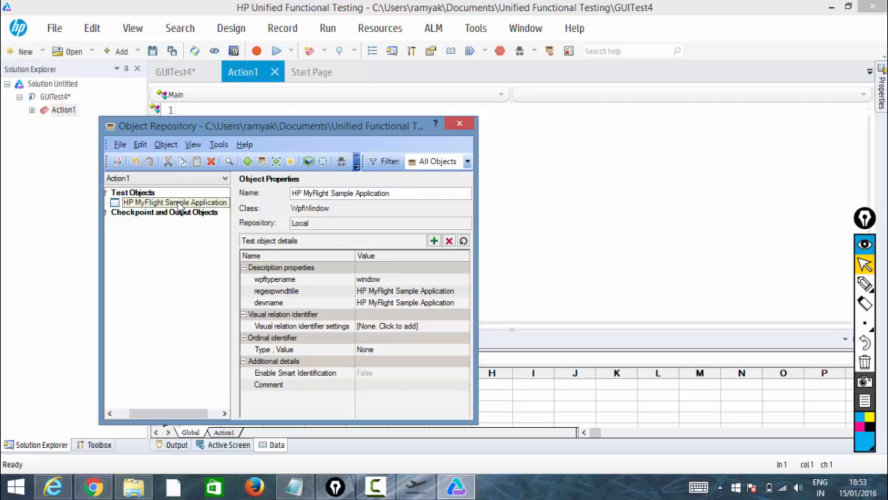
Delete the HP MyFlight Sample Application object from the repository, confirming the deletion.
right_click(182, 207)
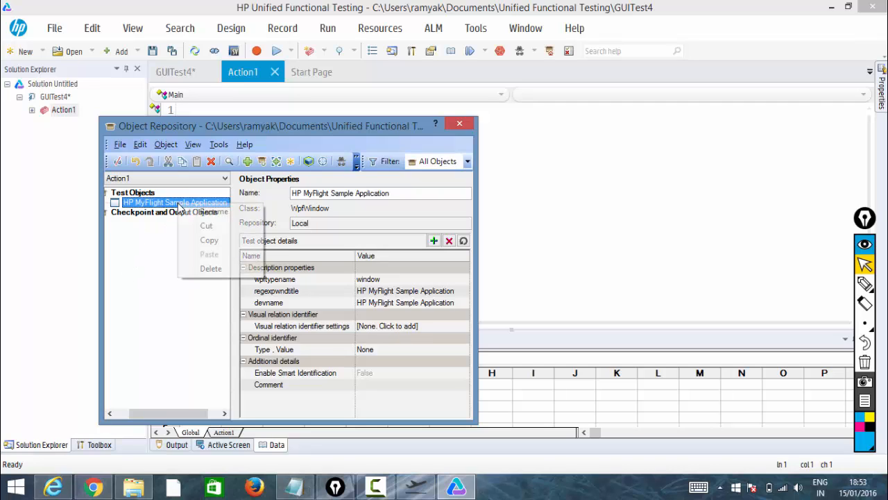
click(211, 269)
click(497, 293)
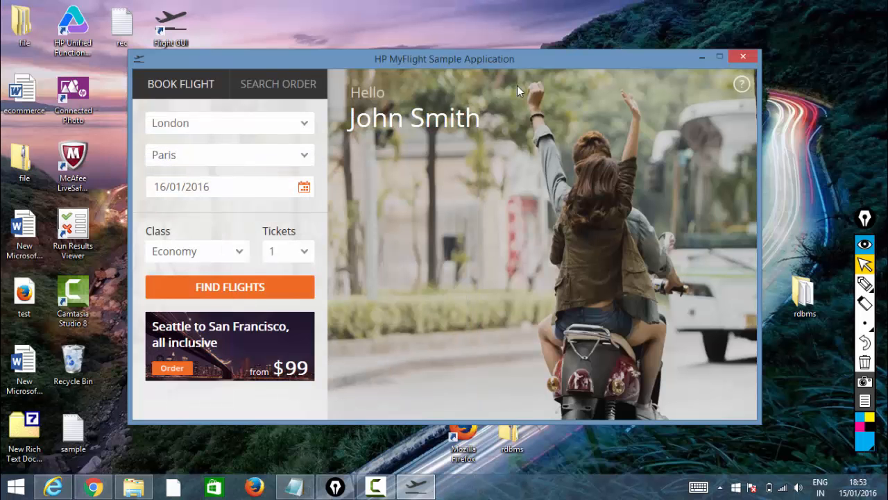
Add the HP MyFlight Sample Application window to the local repository using the Default object types filter.
click(511, 59)
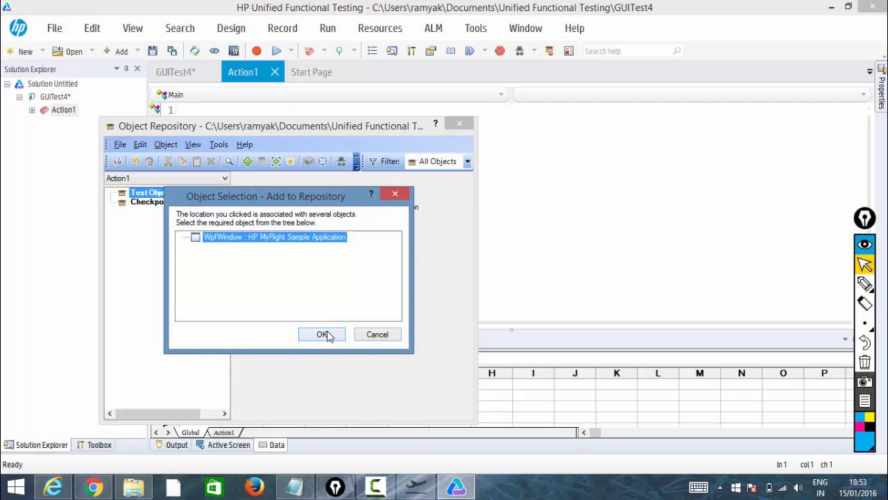
click(324, 335)
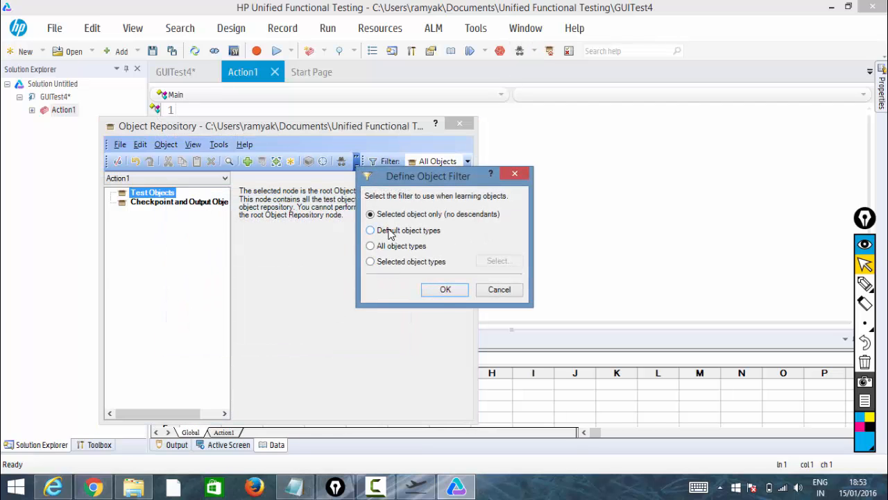
click(445, 292)
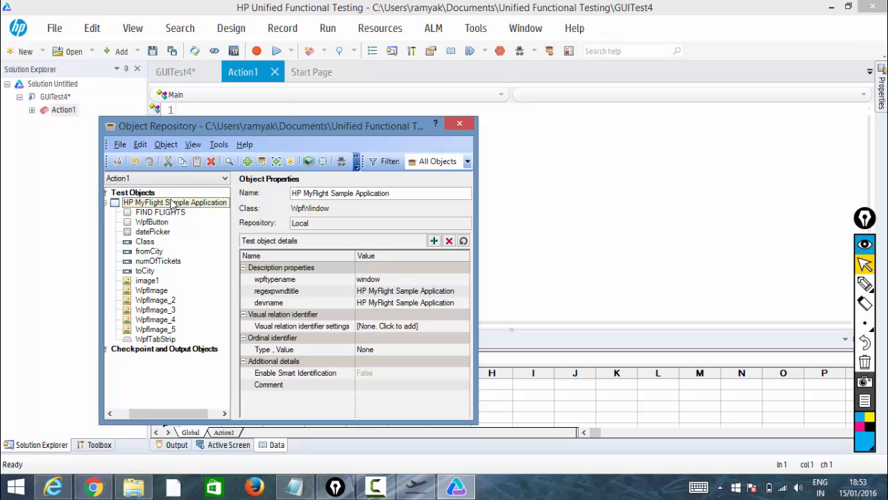
Delete the HP MyFlight Sample Application object and all its children, confirming the deletion.
right_click(173, 202)
click(199, 264)
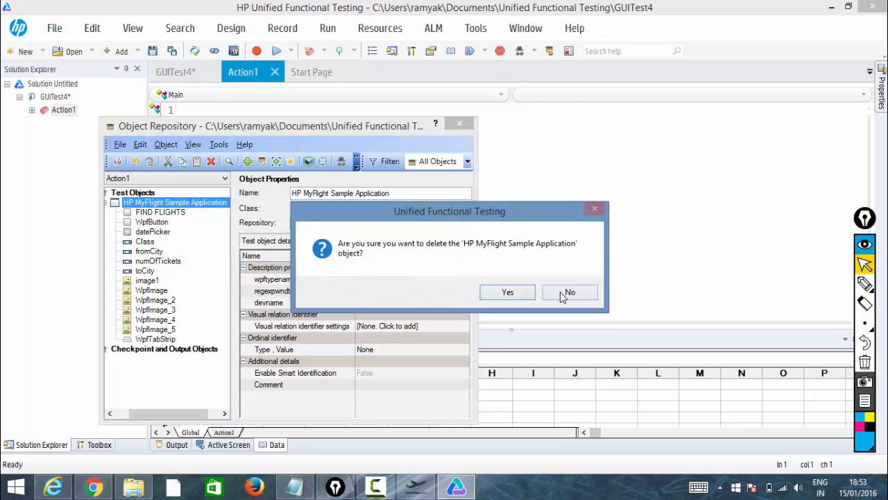
click(507, 292)
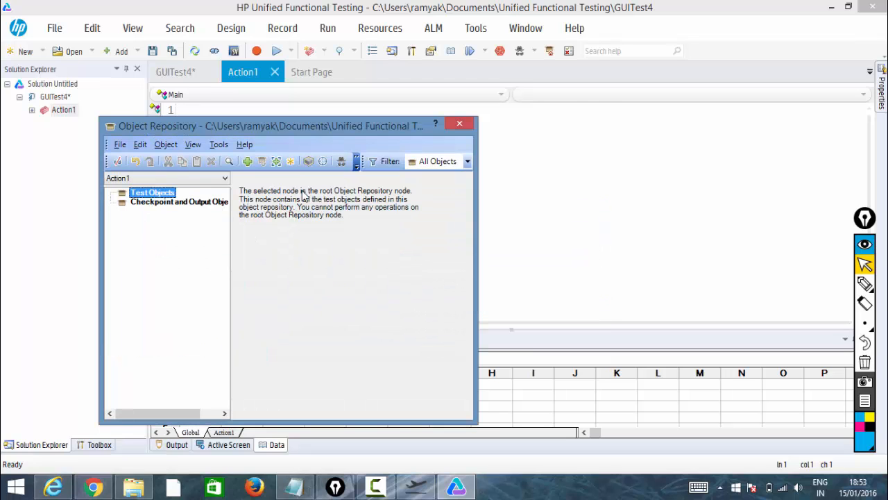
Add the HP MyFlight Sample Application window to the local repository using the All object types filter.
click(247, 161)
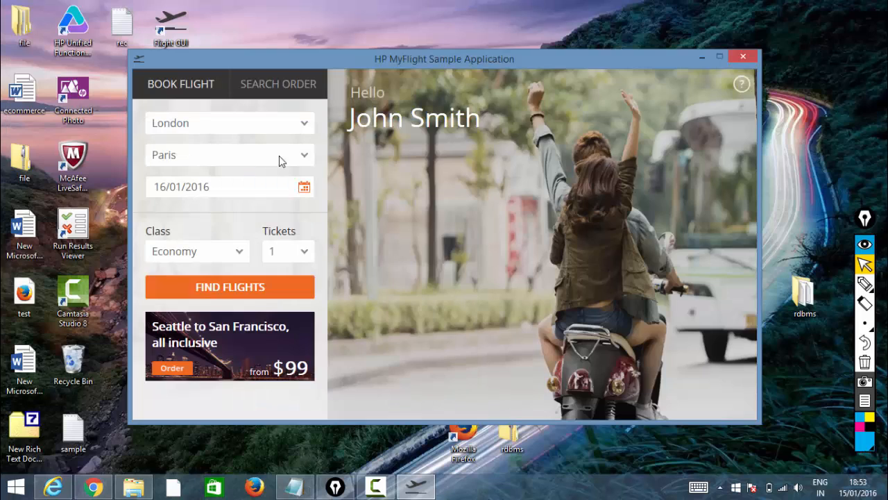
click(454, 60)
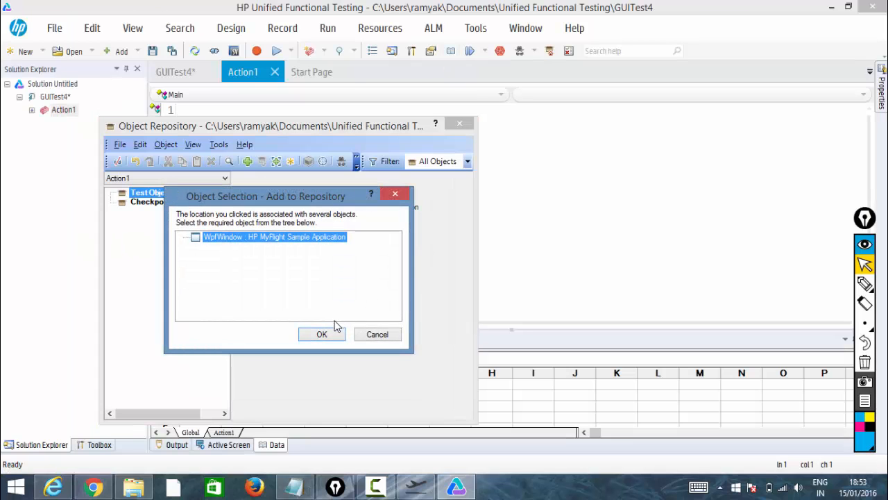
click(331, 335)
click(371, 246)
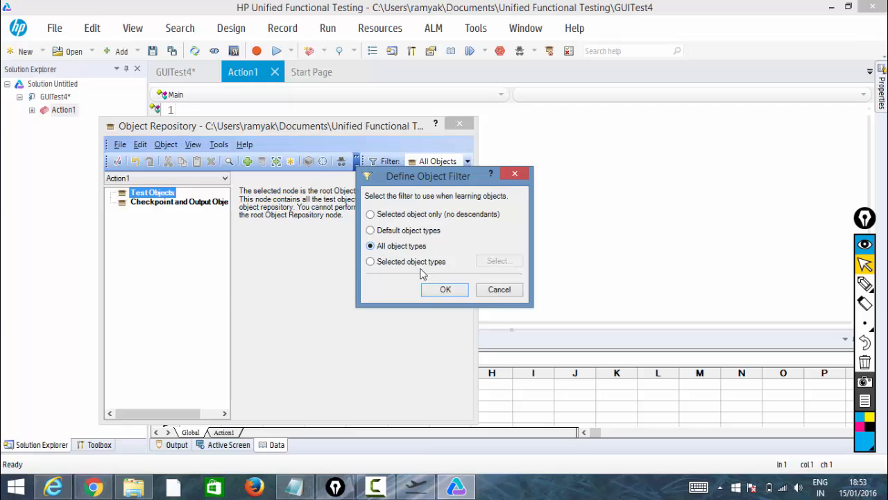
click(442, 290)
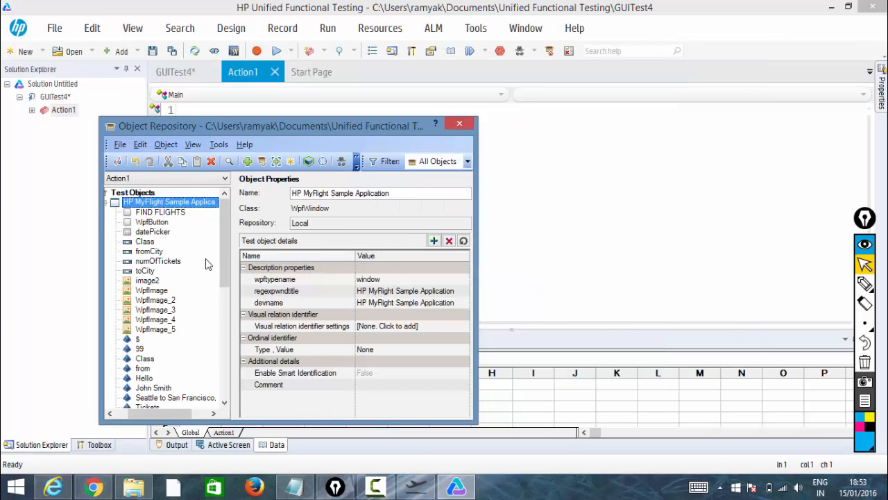
Inspect the extra objects learned with All object types, such as Hello, Seattle to San Francisco, WpfObject and 99.
click(144, 378)
click(153, 388)
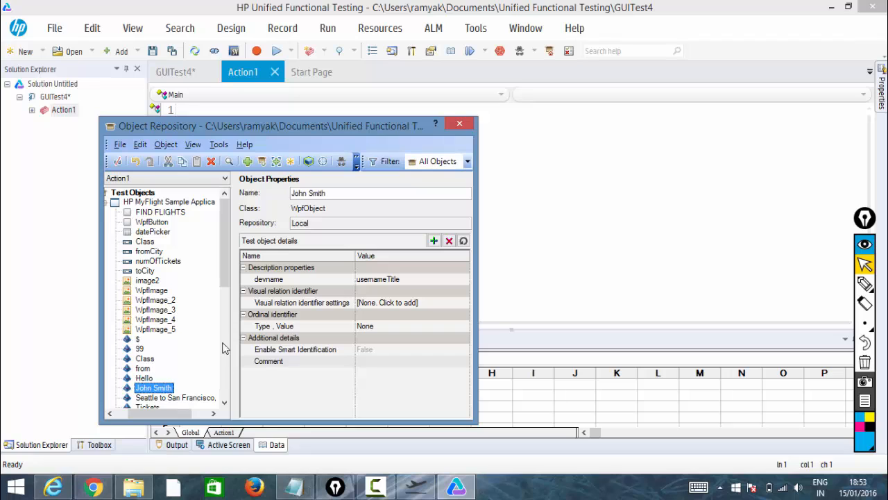
scroll(231, 281, down, 4)
click(156, 301)
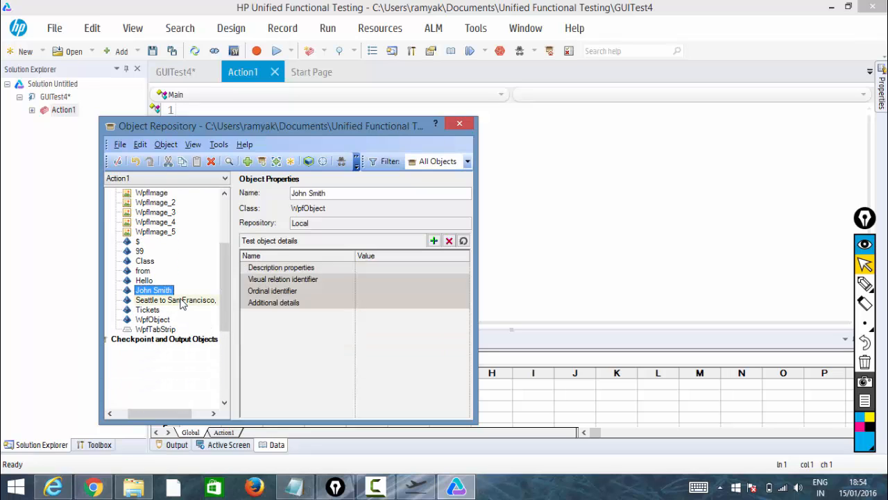
click(154, 309)
click(156, 320)
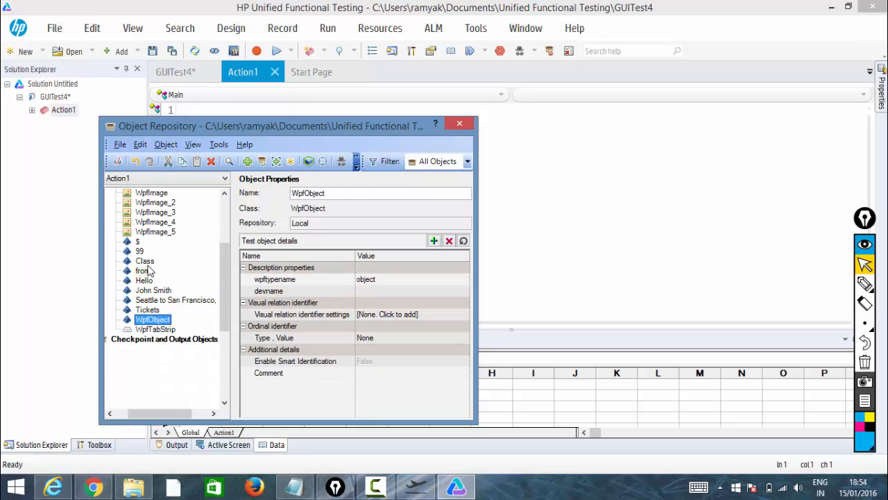
click(144, 260)
click(140, 251)
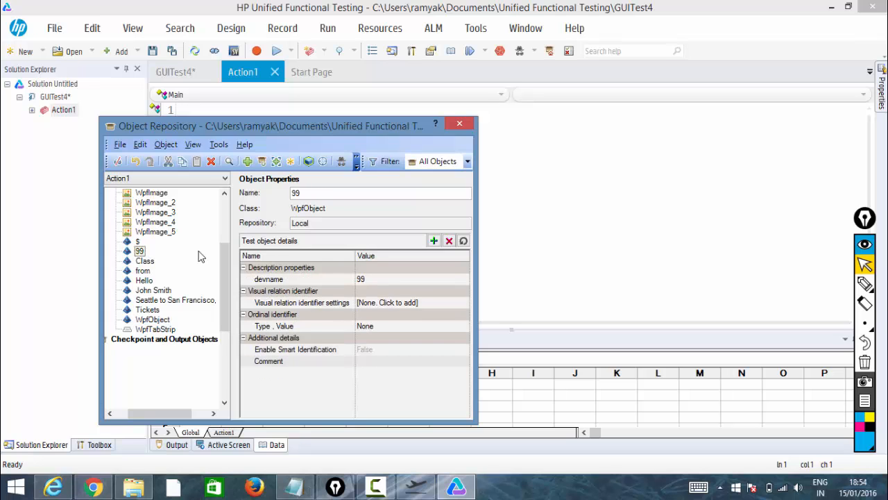
Bring up the flight application to compare its greeting and offer texts with the learned objects, then minimize it.
click(415, 486)
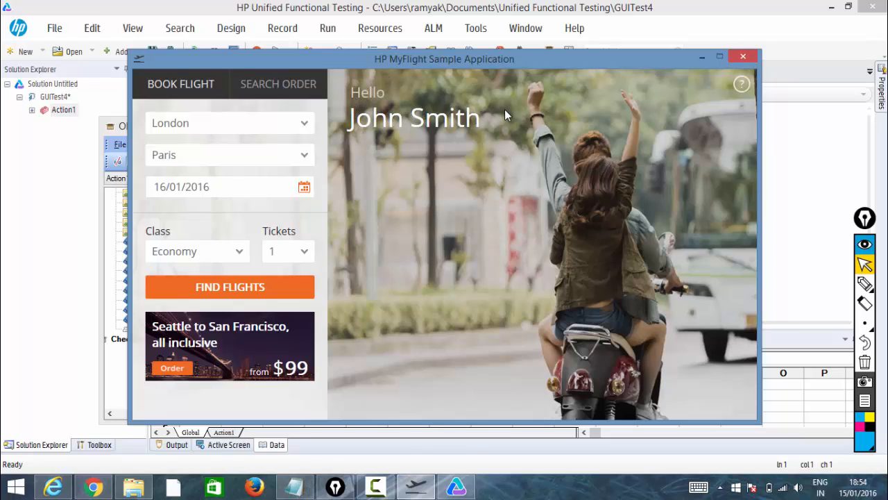
click(863, 284)
mouse_move(488, 143)
mouse_down()
mouse_move(467, 49)
mouse_move(333, 96)
mouse_move(456, 167)
mouse_move(482, 132)
mouse_up()
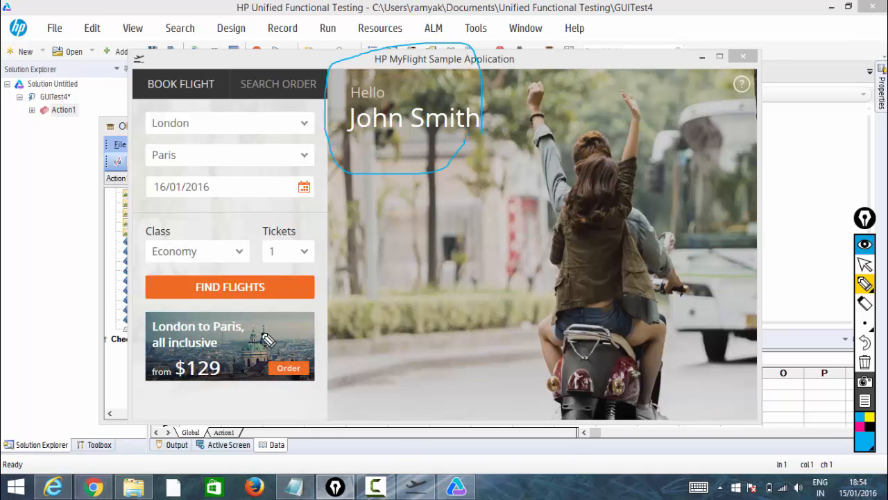
mouse_move(269, 340)
mouse_down()
mouse_move(143, 338)
mouse_move(287, 371)
mouse_move(228, 283)
mouse_up()
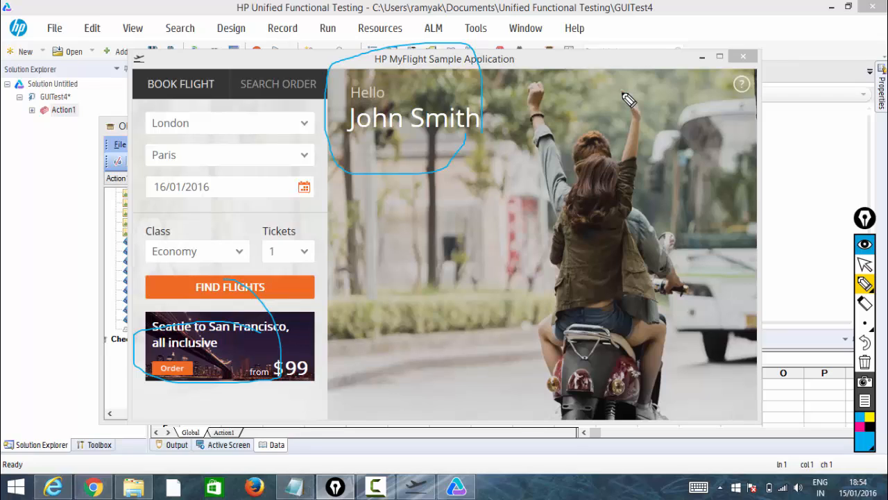
mouse_move(402, 115)
mouse_down()
mouse_move(394, 162)
mouse_move(446, 168)
mouse_up()
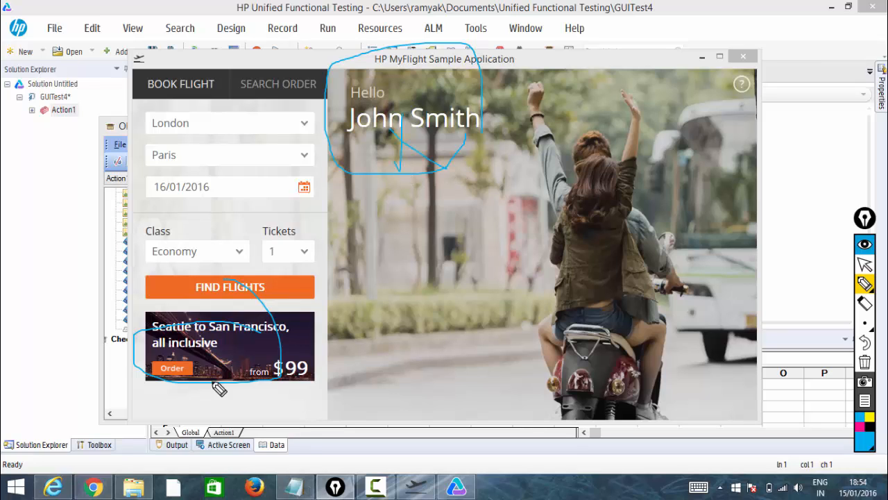
mouse_move(222, 354)
mouse_down()
mouse_move(337, 391)
mouse_move(474, 392)
mouse_up()
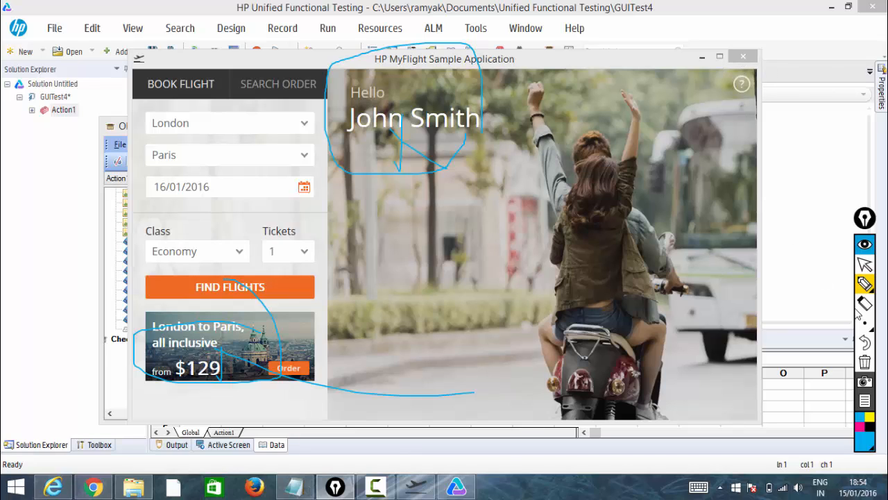
click(864, 265)
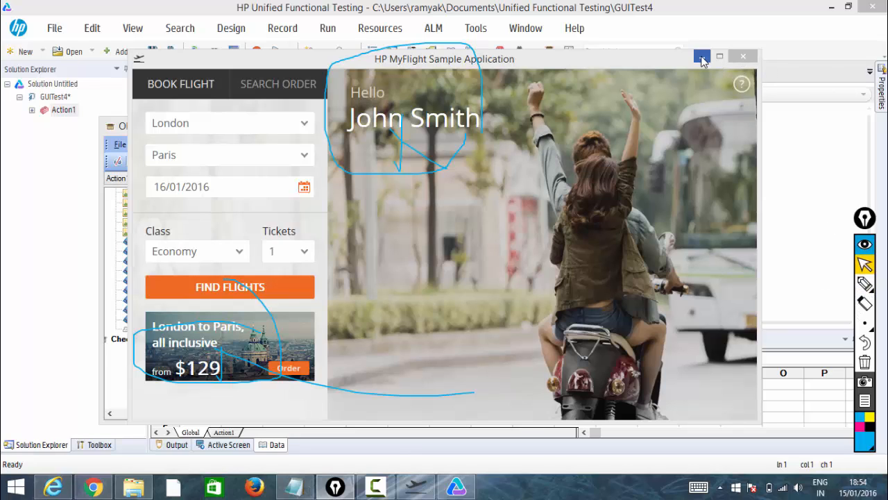
click(865, 361)
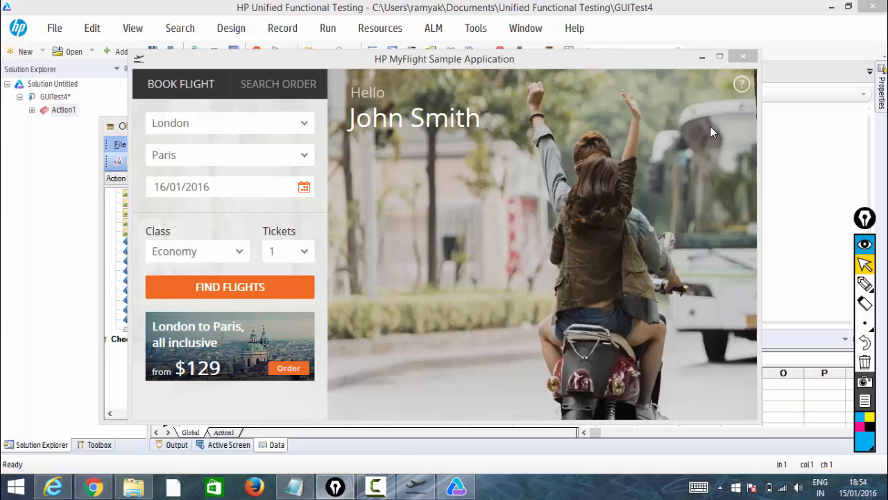
click(702, 59)
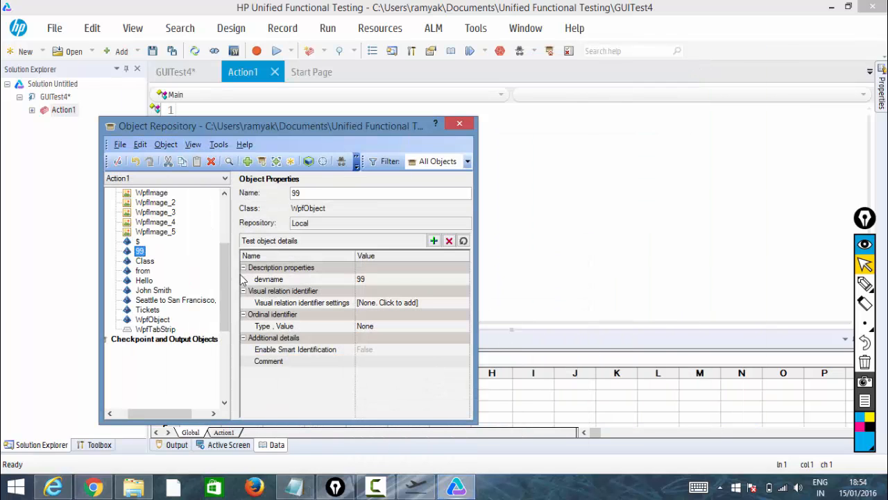
Delete the HP MyFlight Sample Application object and all its children from the repository, confirming the deletion.
scroll(225, 264, up, 4)
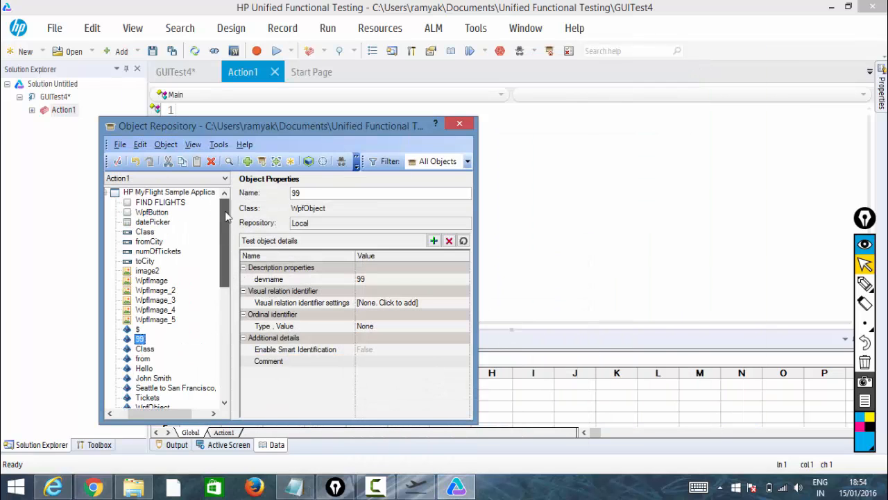
right_click(186, 204)
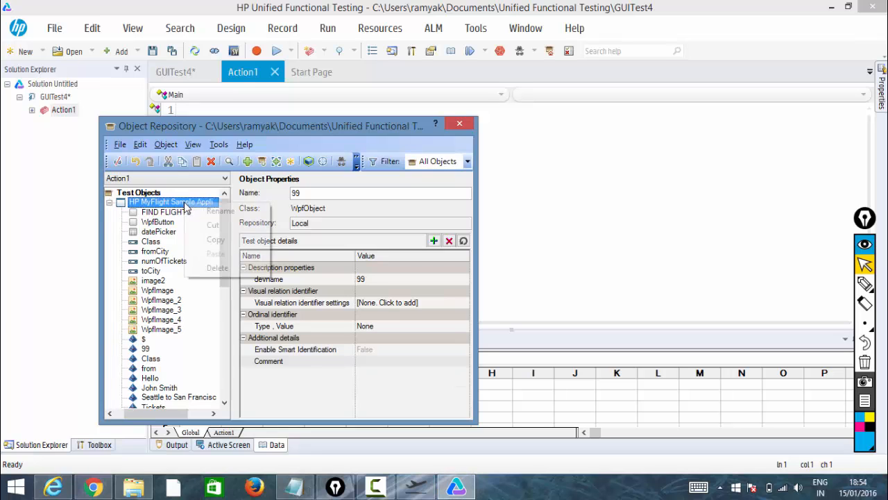
click(207, 268)
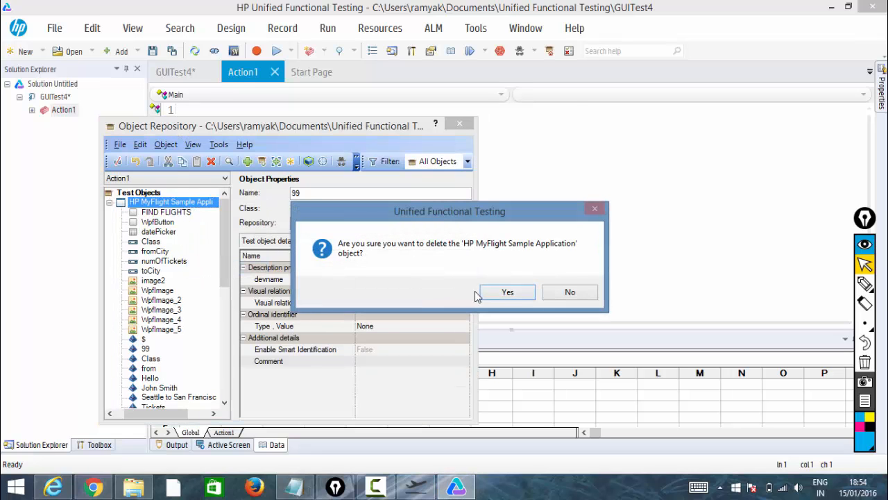
click(508, 292)
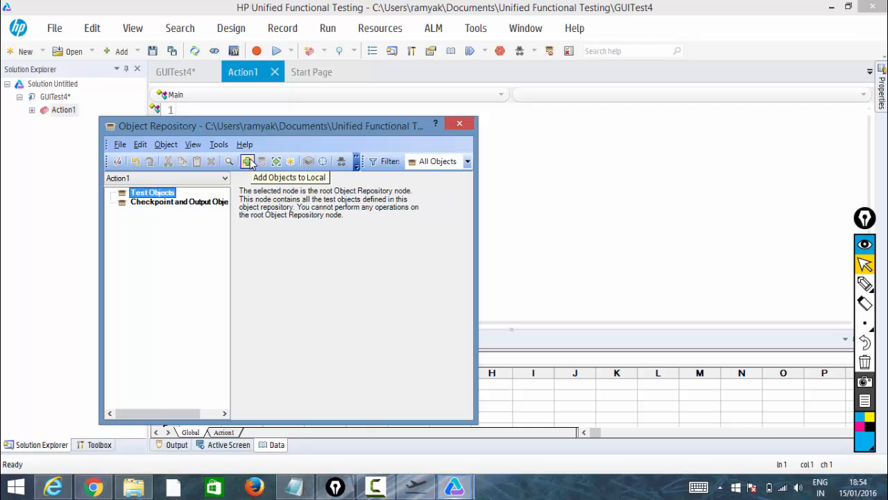
Try adding objects to local, picking the desktop's SysListView32 list view under Program Manager.
click(247, 161)
click(296, 207)
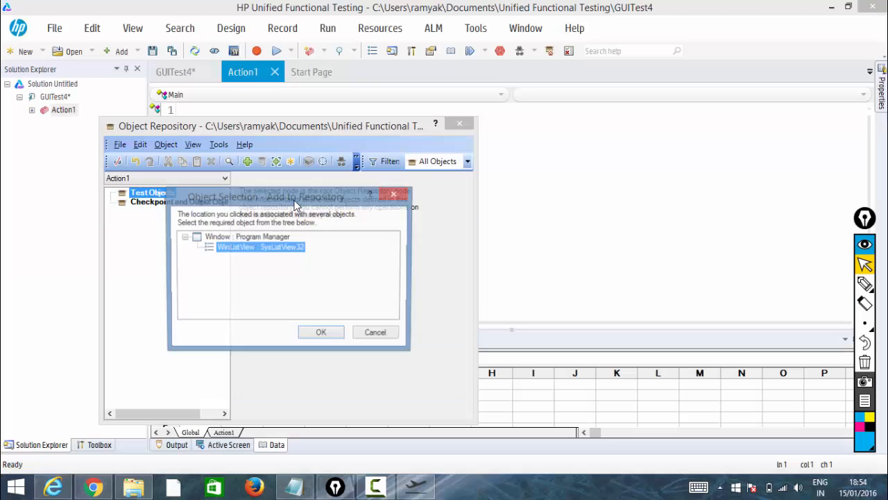
click(343, 334)
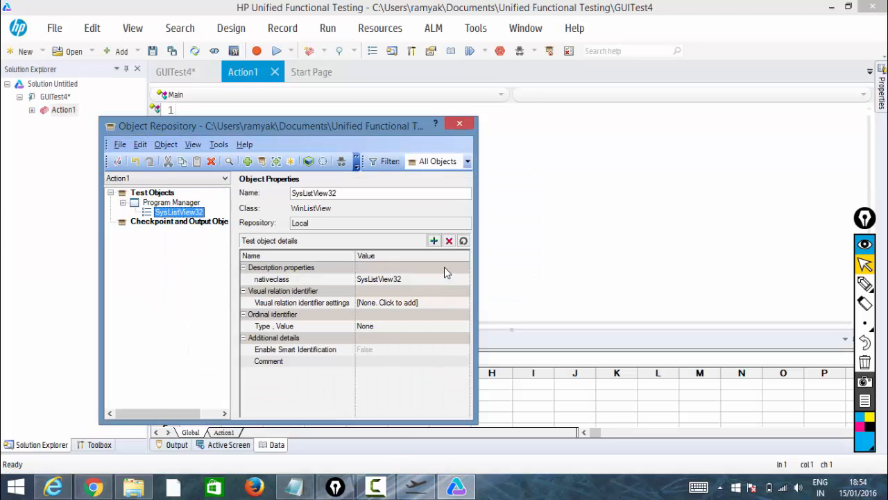
Delete the Program Manager object and its child, confirming the deletion.
right_click(188, 202)
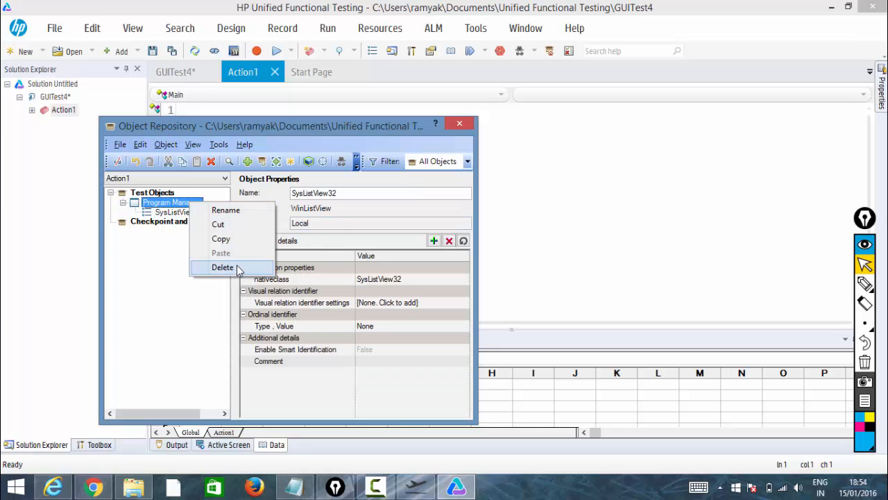
click(200, 267)
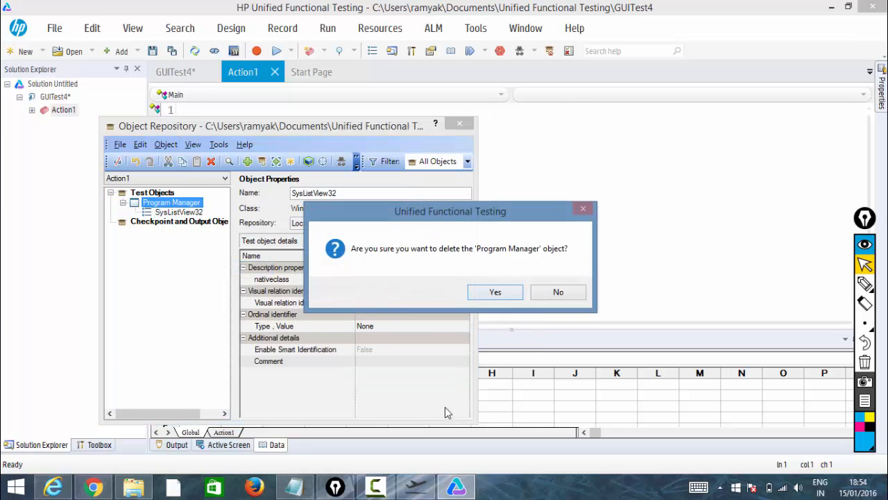
click(514, 300)
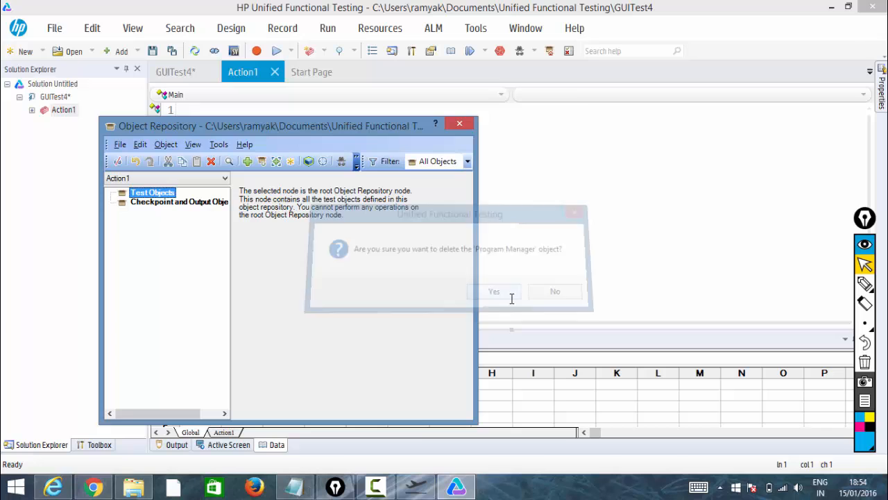
Bring up the flight application and pick its HP MyFlight Sample Application window with Add Objects to Local.
click(391, 488)
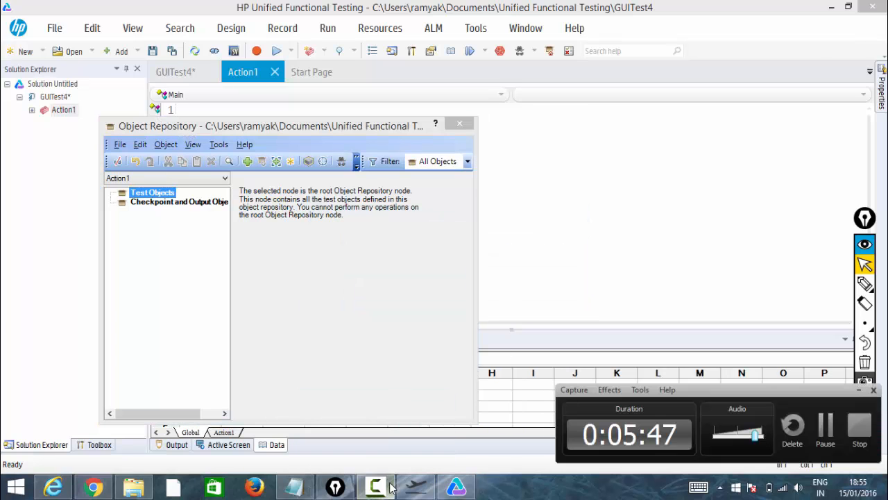
click(430, 488)
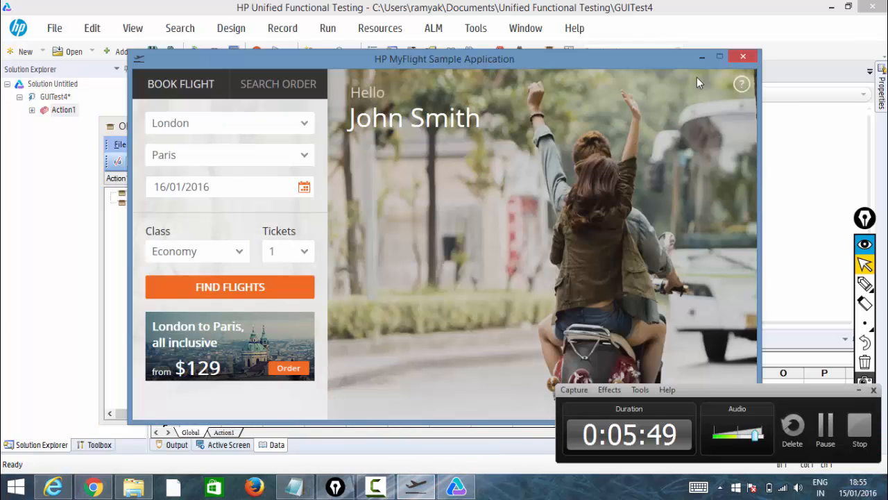
click(113, 125)
click(230, 130)
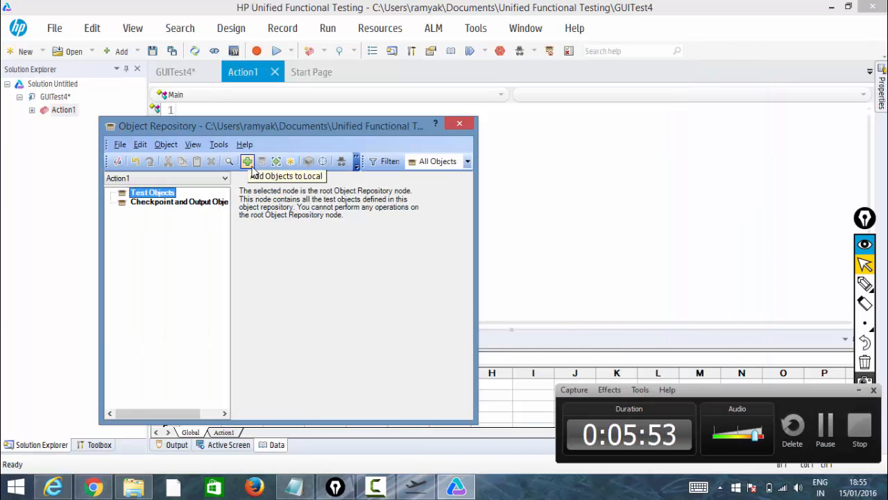
click(249, 163)
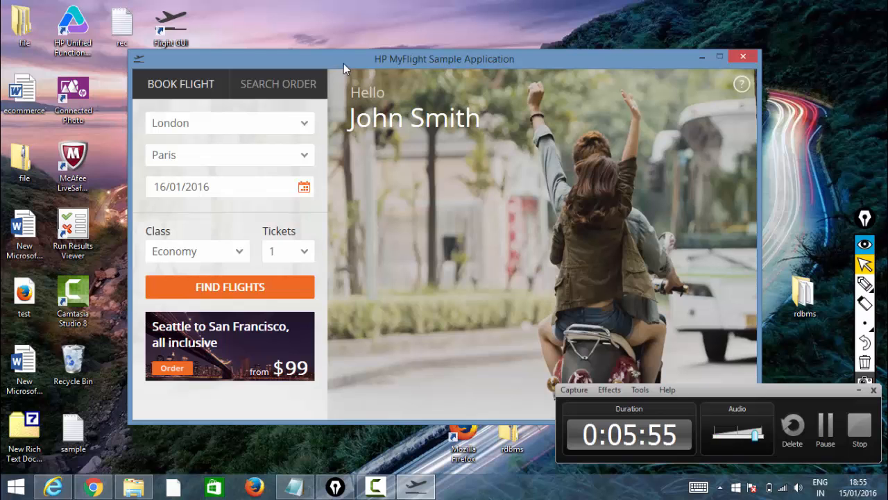
click(346, 56)
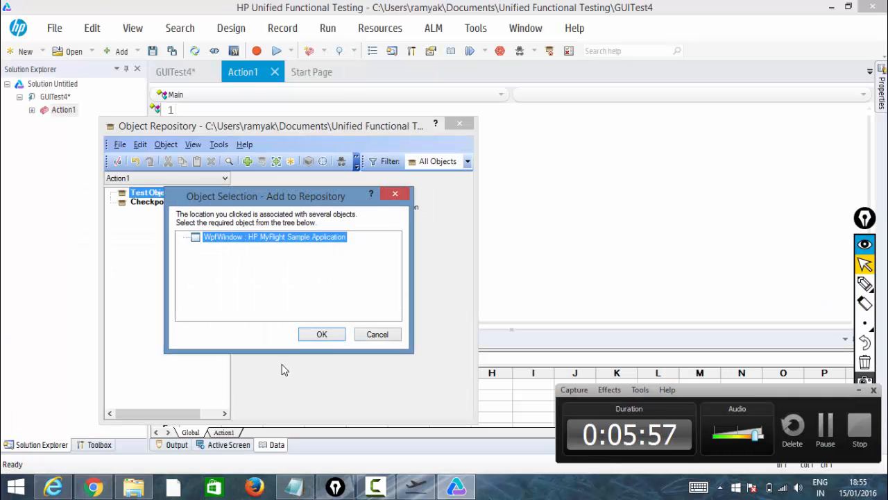
click(314, 338)
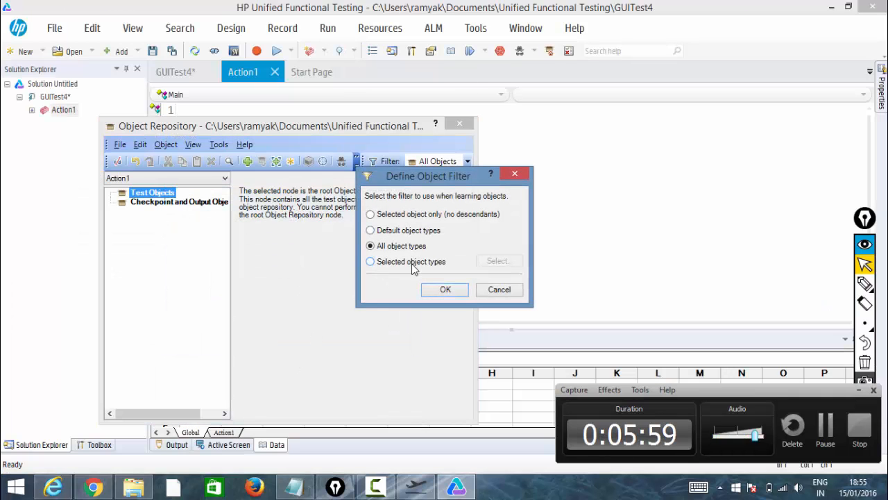
Learn the window with the Selected object types filter, clearing all types and checking only Button.
click(409, 263)
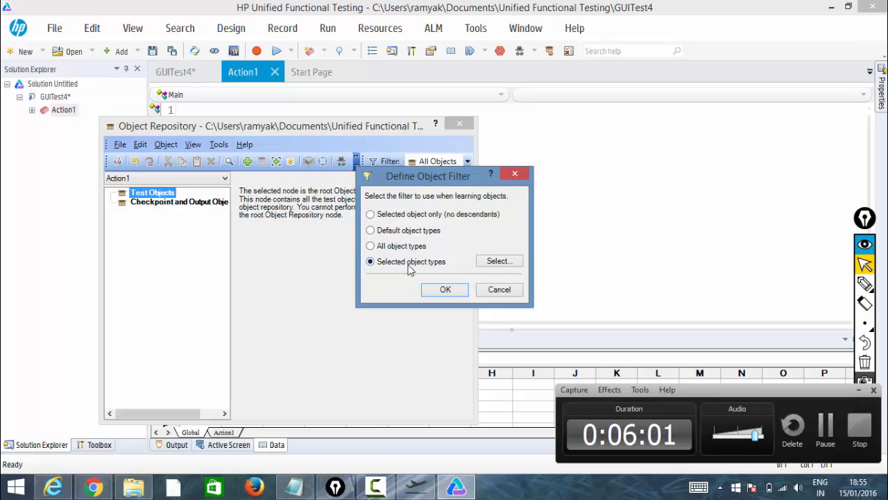
click(486, 262)
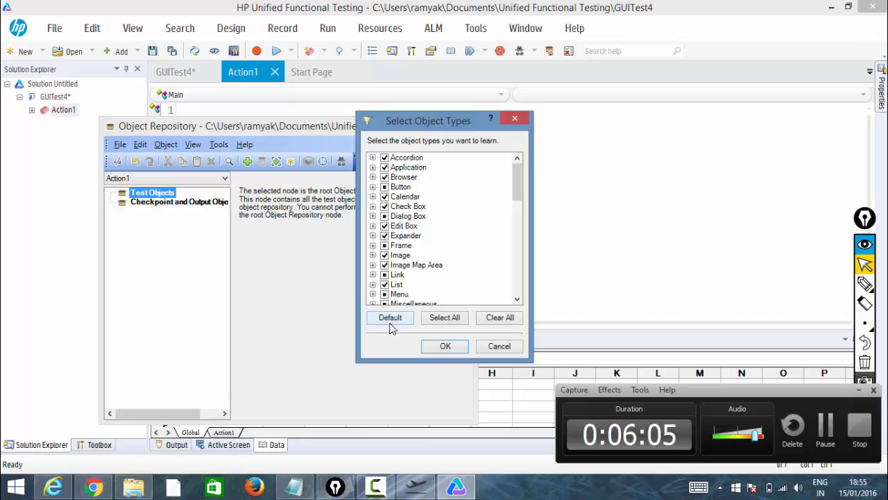
click(500, 317)
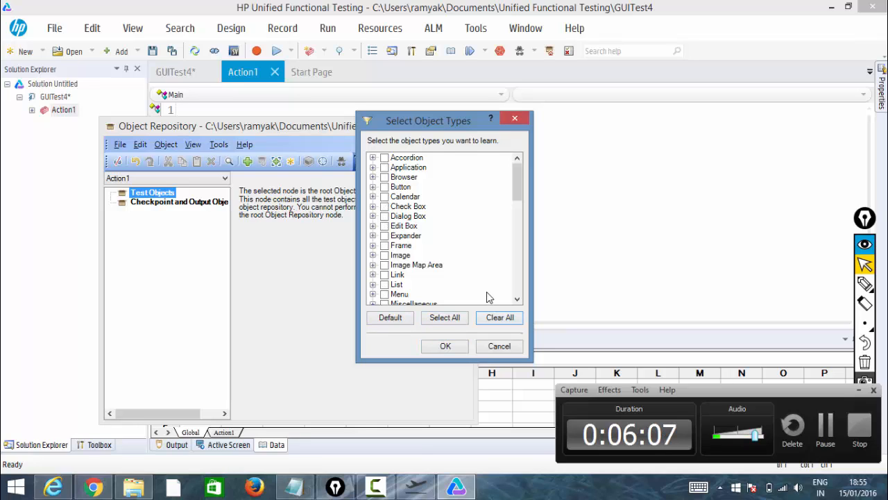
click(383, 188)
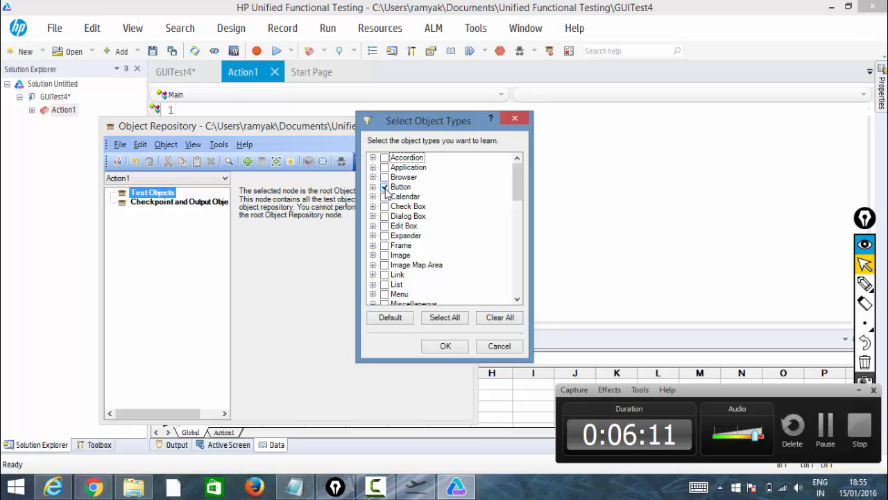
click(434, 344)
click(432, 293)
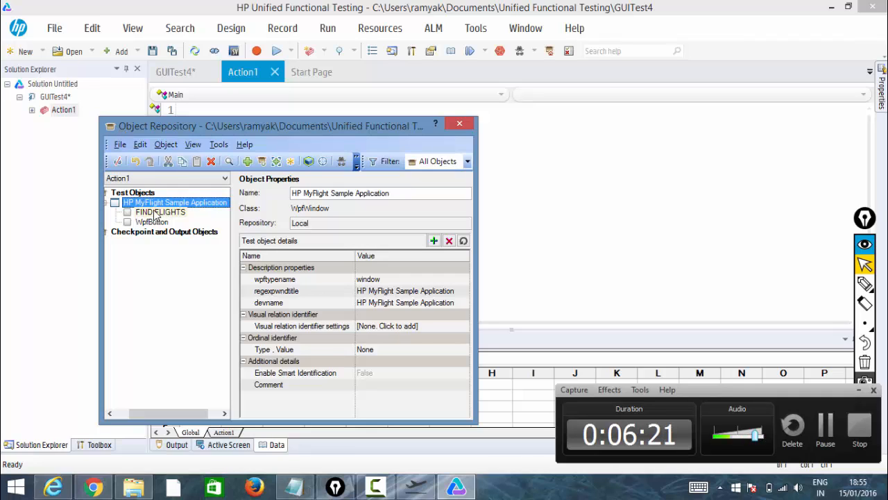
Inspect the learned FIND FLIGHTS, WpfButton and HP MyFlight Sample Application objects.
click(158, 212)
click(152, 222)
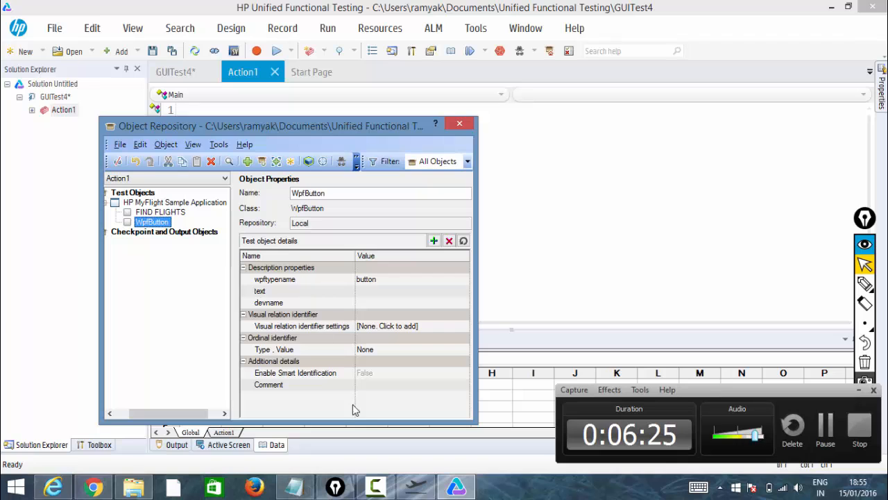
click(135, 202)
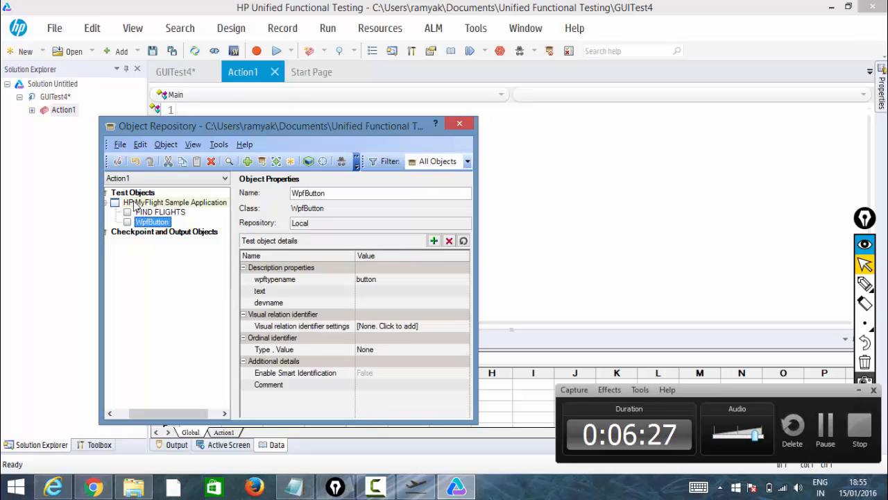
Delete the HP MyFlight Sample Application object from the repository, confirming the deletion.
right_click(135, 202)
click(168, 266)
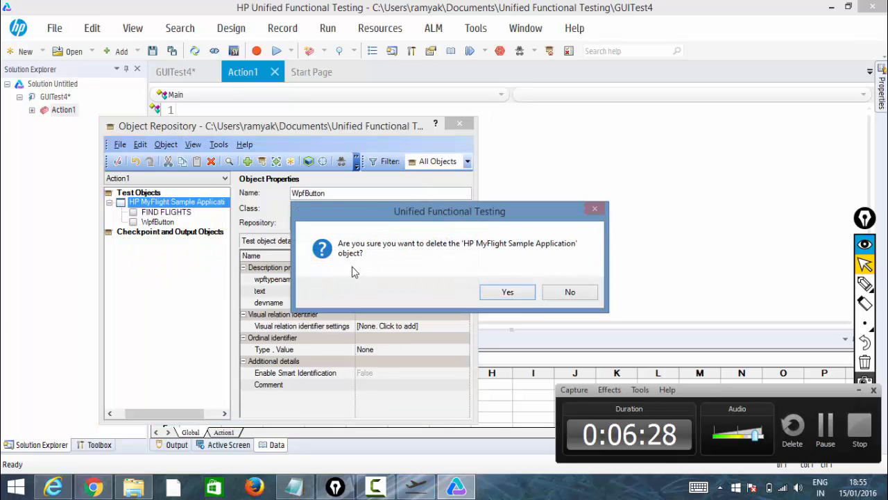
click(520, 295)
Add the HP MyFlight Sample Application window again using Selected object types with Button and Edit Box checked.
click(248, 161)
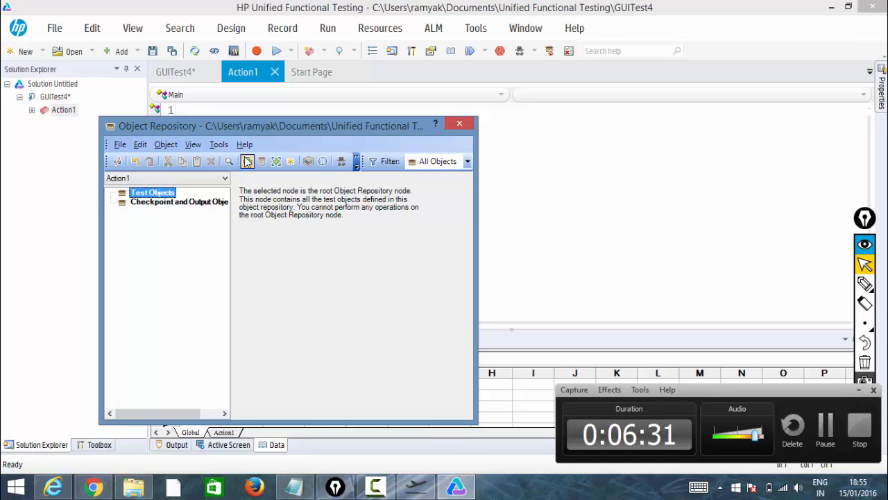
click(493, 56)
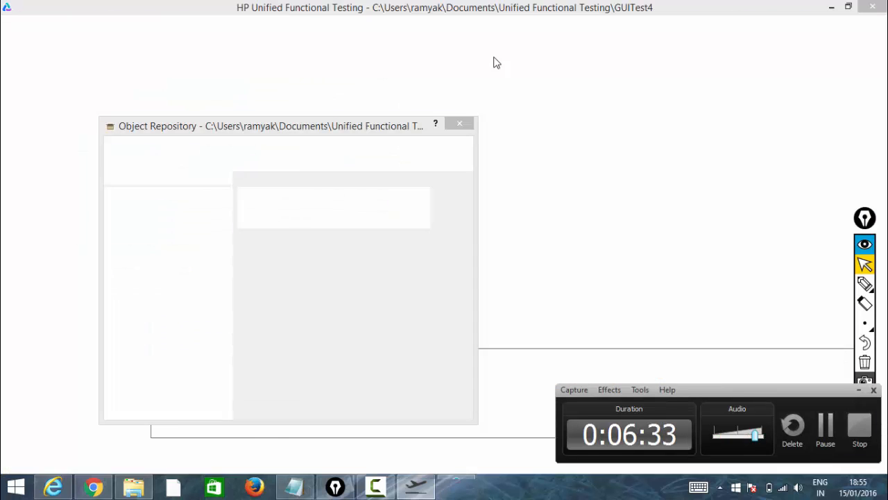
click(321, 336)
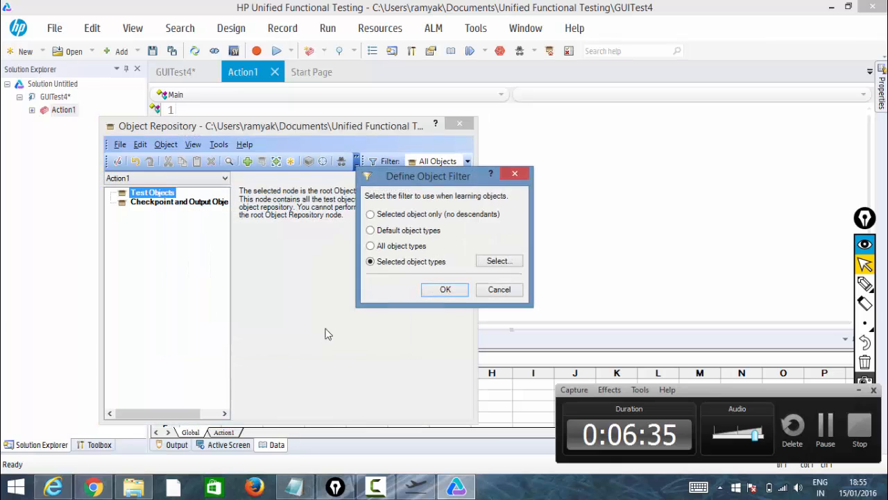
click(497, 261)
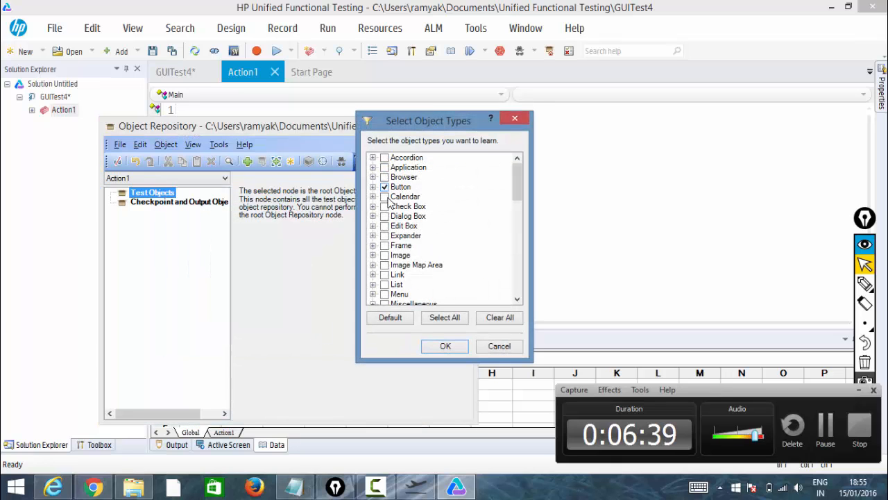
click(384, 226)
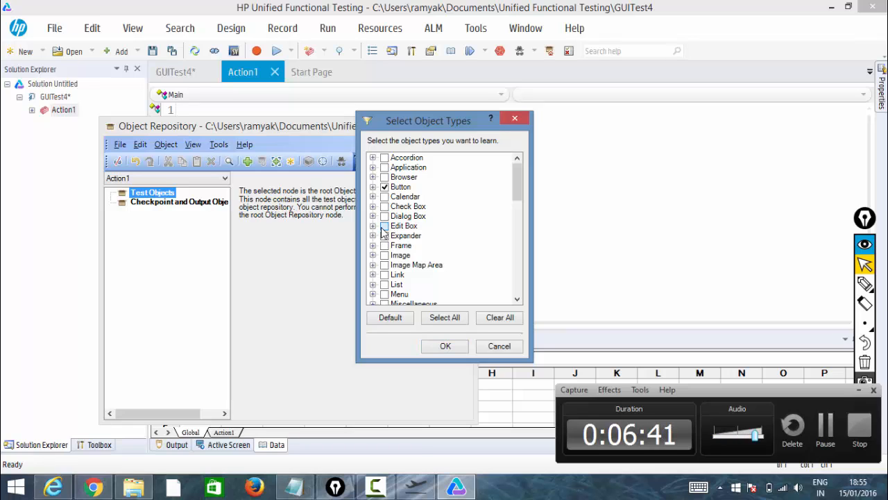
click(462, 348)
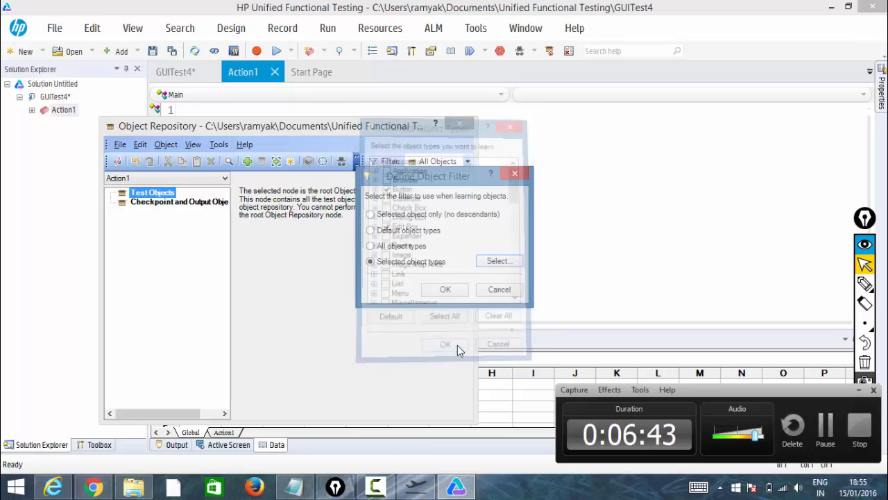
click(449, 291)
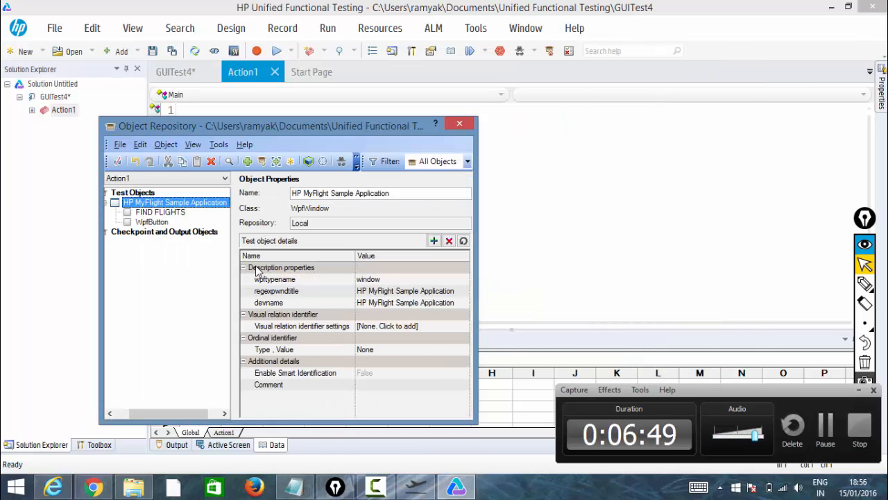
Delete the HP MyFlight Sample Application object again, confirming the deletion.
right_click(221, 210)
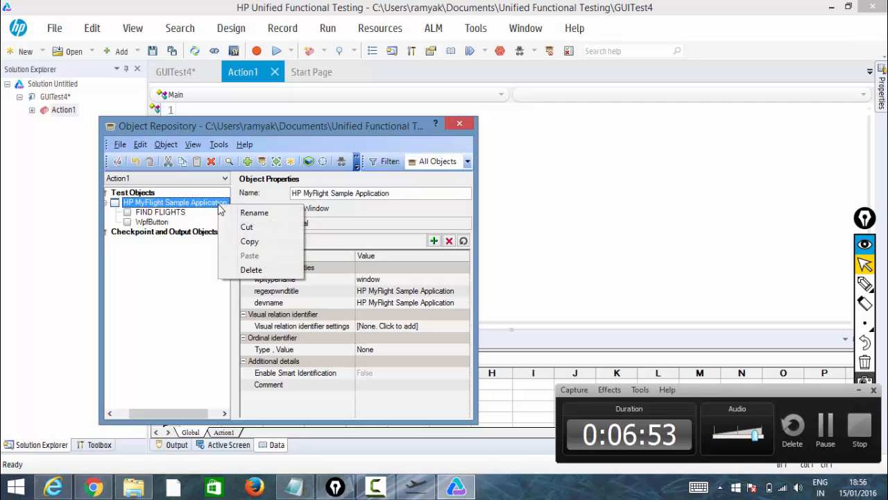
click(249, 269)
click(505, 292)
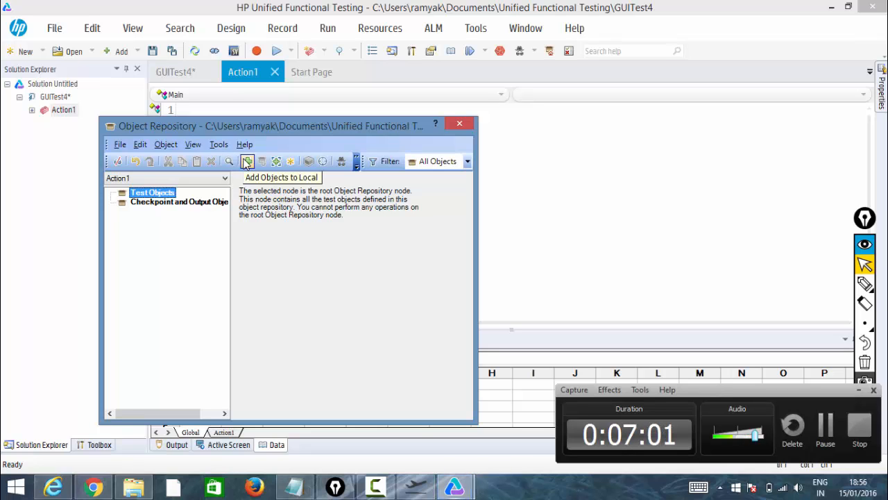
In the flight application, find London to Paris flights and select the 12:48 PM flight at USD 165.70.
click(418, 491)
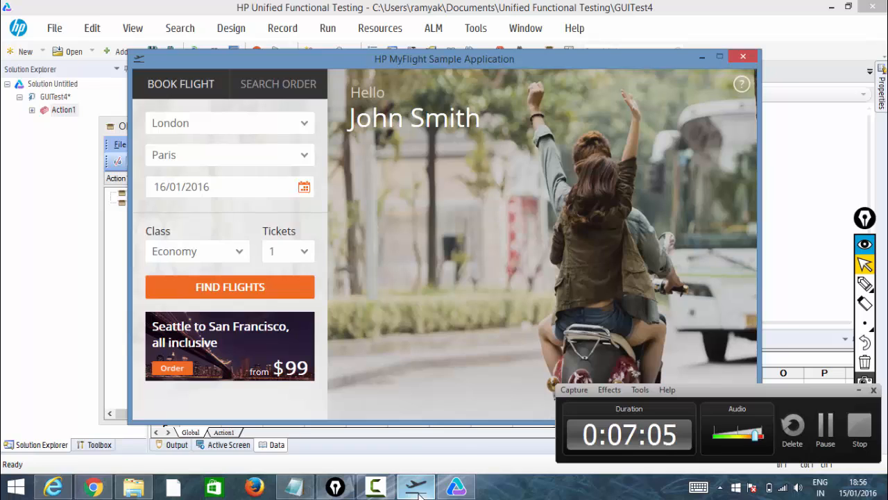
click(210, 289)
click(393, 289)
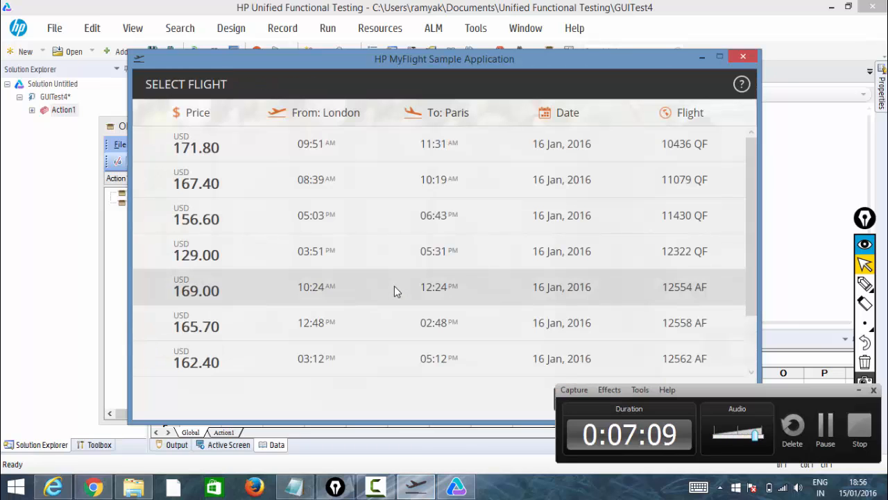
click(380, 333)
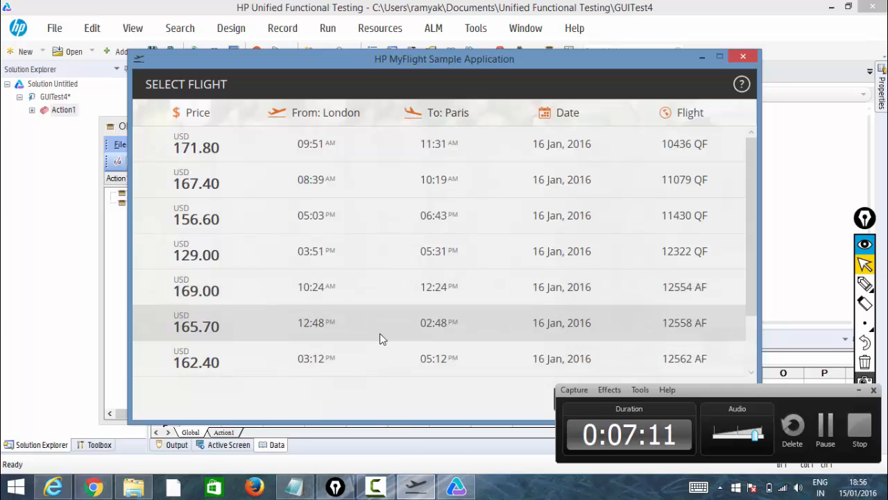
Confirm the selected flight and place the cursor in the Passenger Name field on the flight details page.
click(859, 390)
click(712, 400)
click(208, 286)
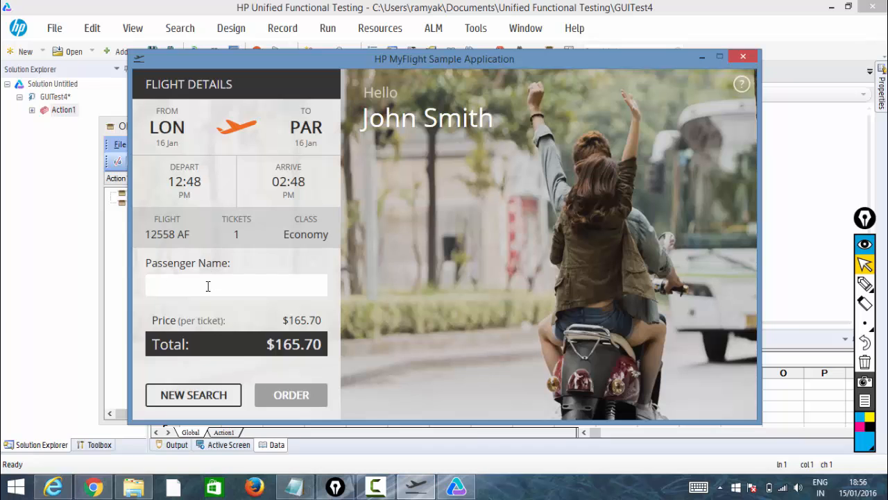
Add the Passenger Name edit box to the local object repository, choosing the passengerName edit object.
click(118, 246)
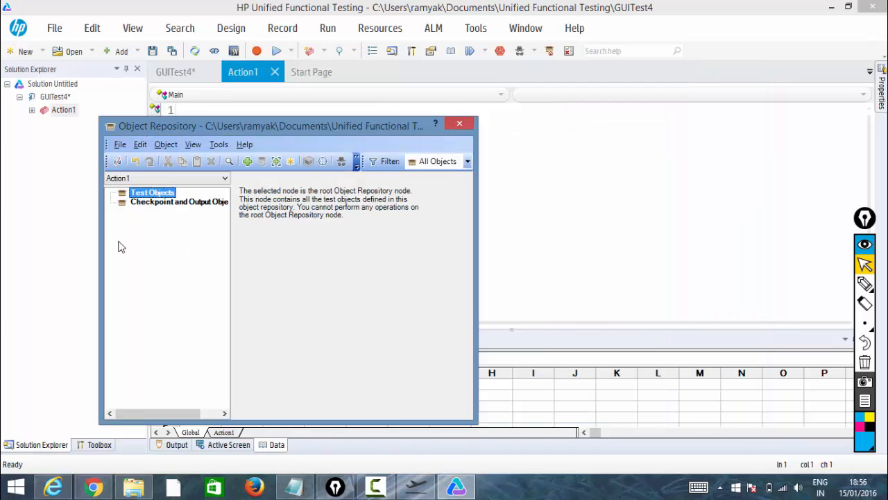
click(247, 161)
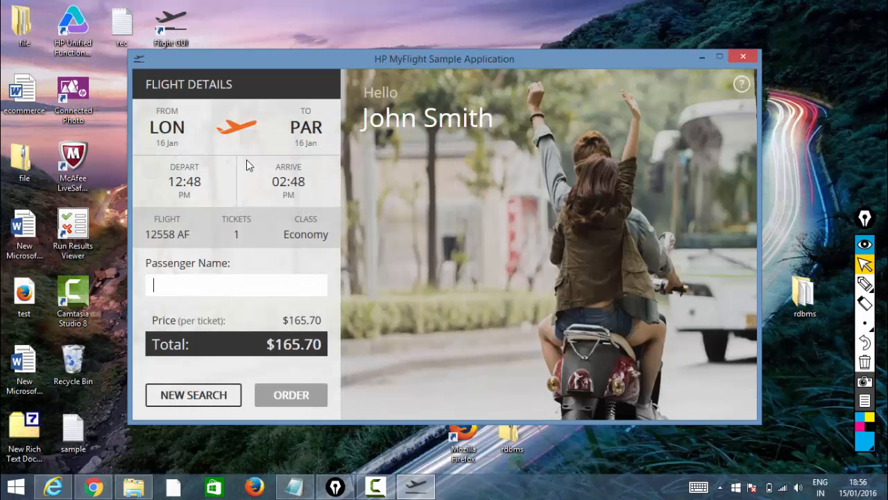
click(231, 286)
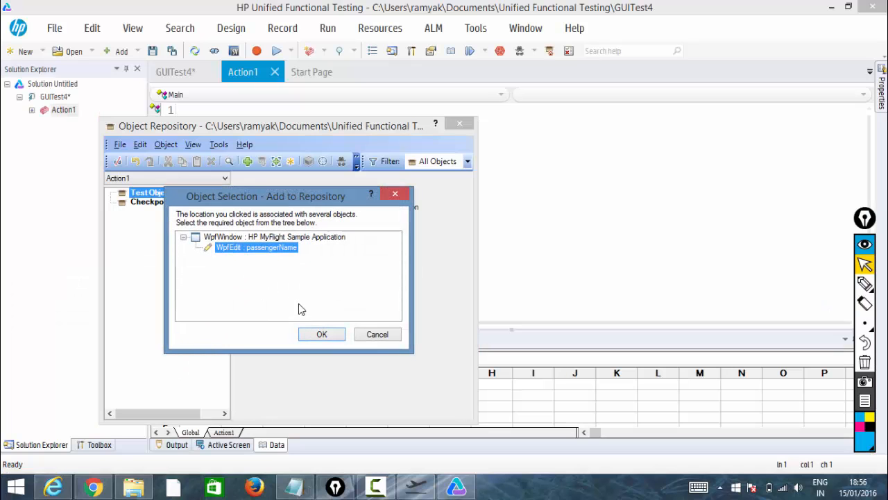
click(319, 334)
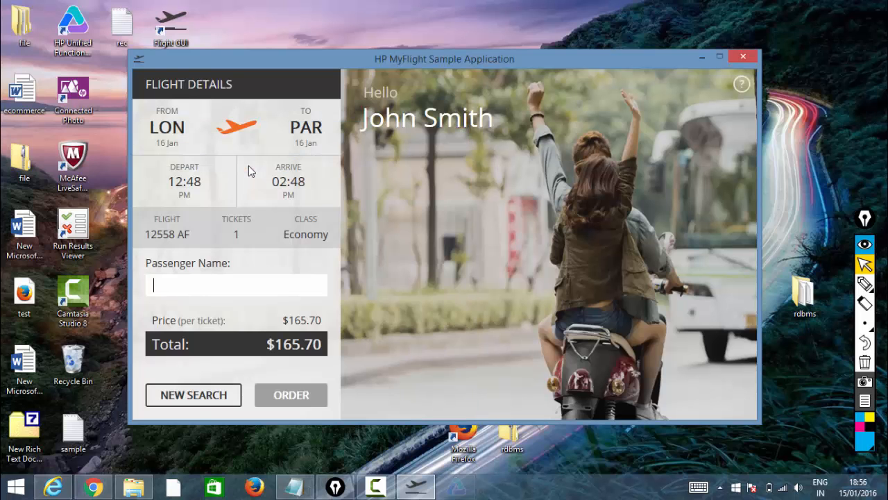
Add the NEW SEARCH button to the local object repository, choosing the NEW SEARCH button object.
click(247, 161)
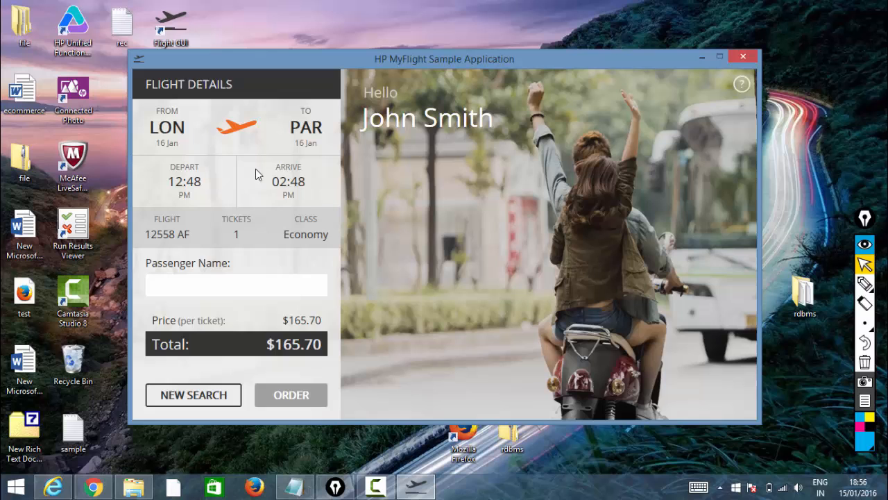
click(222, 397)
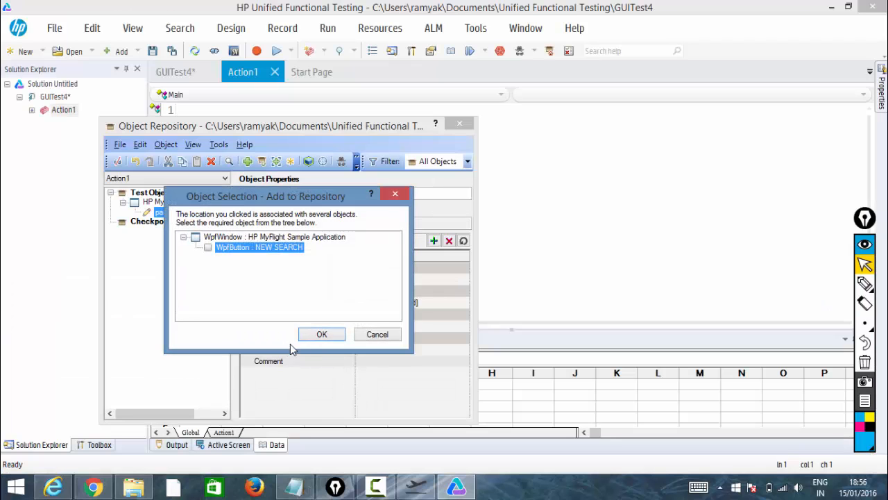
click(320, 335)
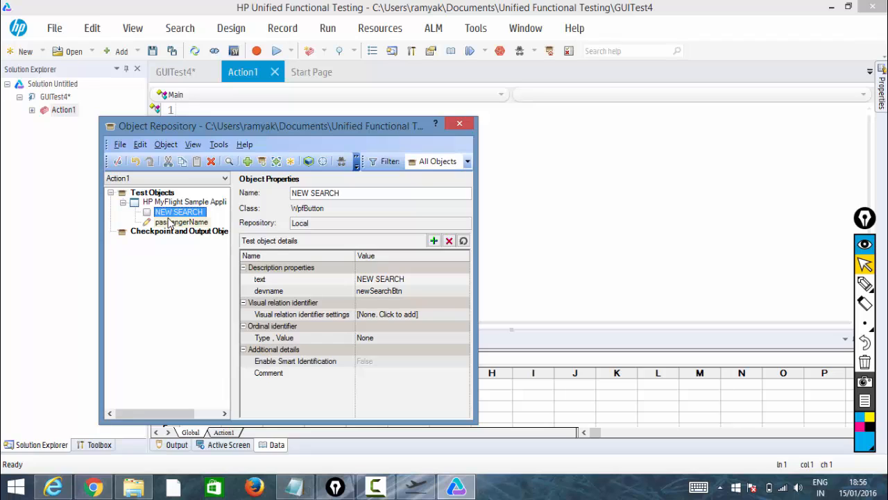
Write the first script line WpfWindow("HP MyFlight Sample Application").WpfButton("NEW SEARCH").Click using the repository objects.
click(172, 203)
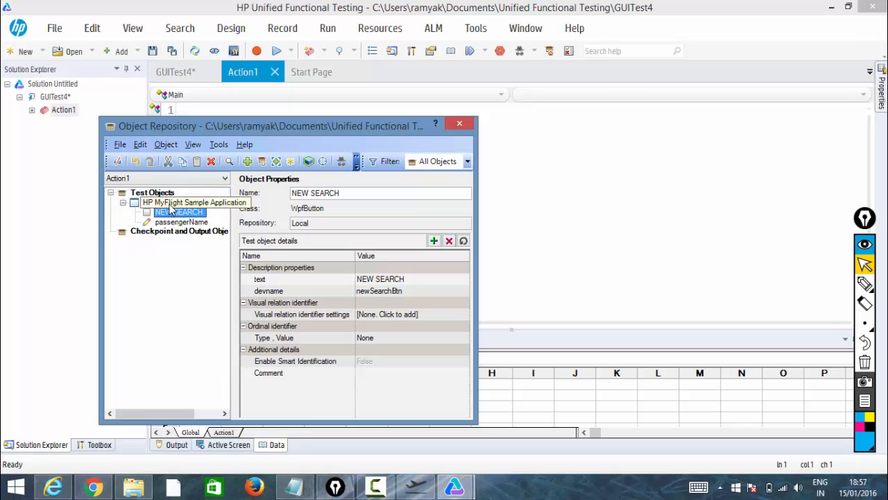
right_click(171, 205)
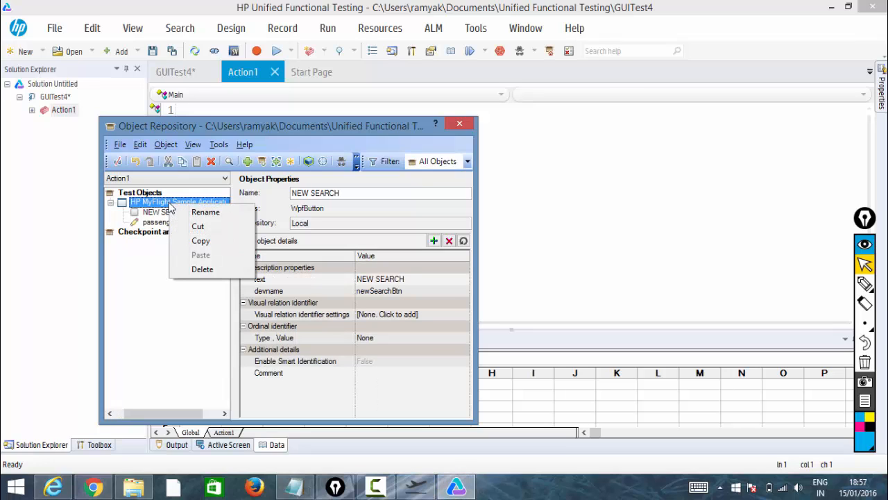
click(224, 129)
drag(225, 129, 409, 113)
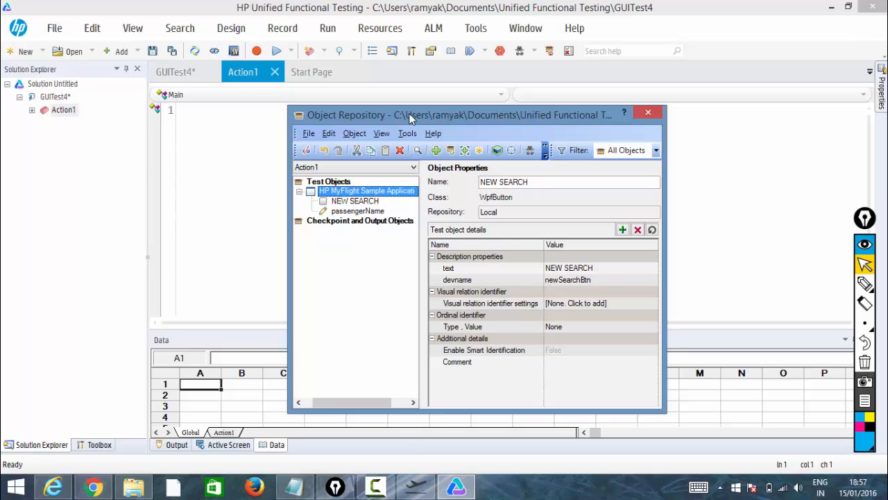
drag(411, 119, 526, 130)
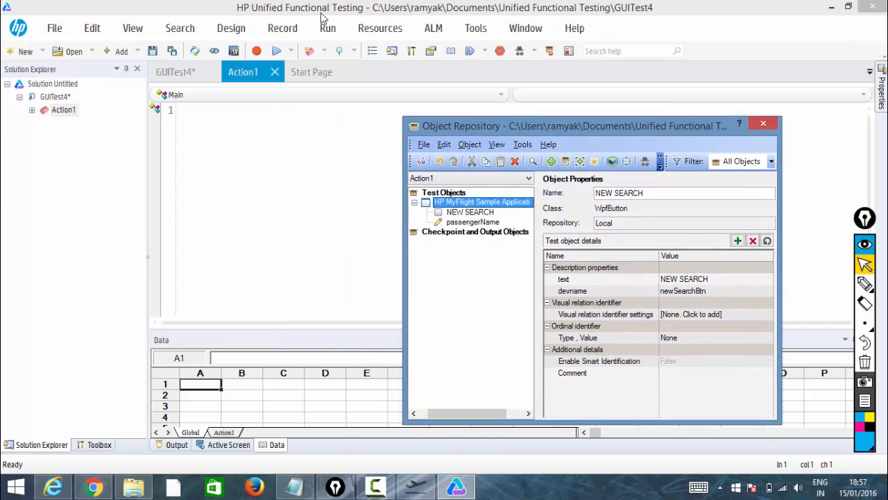
click(251, 125)
text(w)
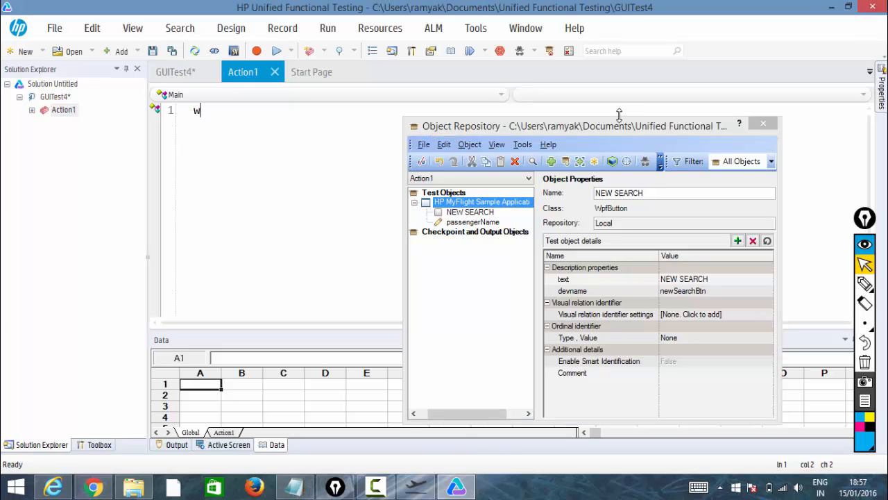
drag(617, 122, 618, 189)
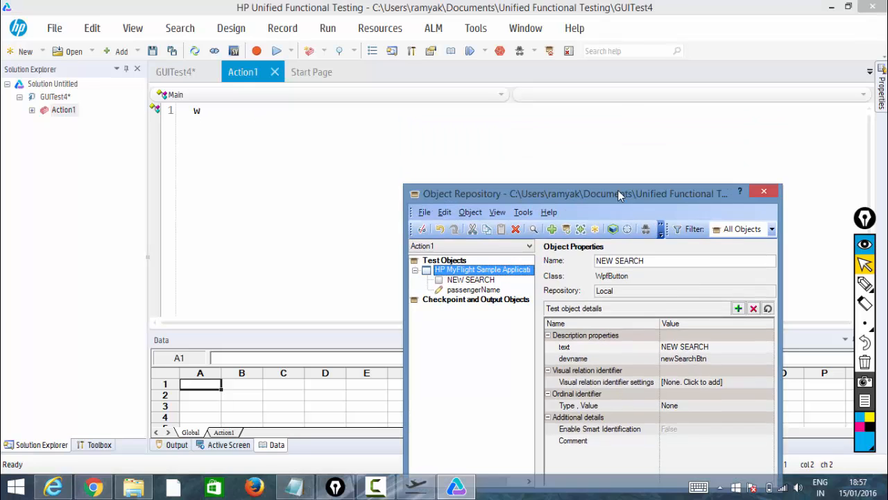
click(217, 120)
text(ind)
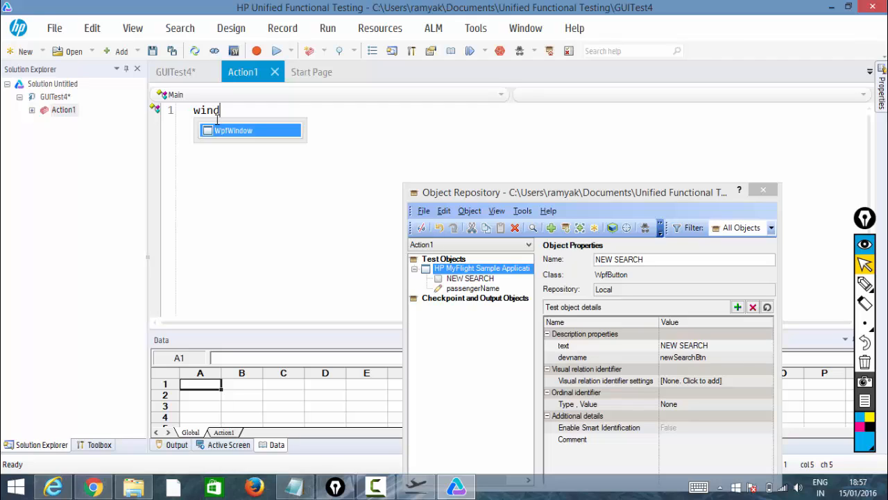
key(Return)
text(("HP MyFlight Sample Application")
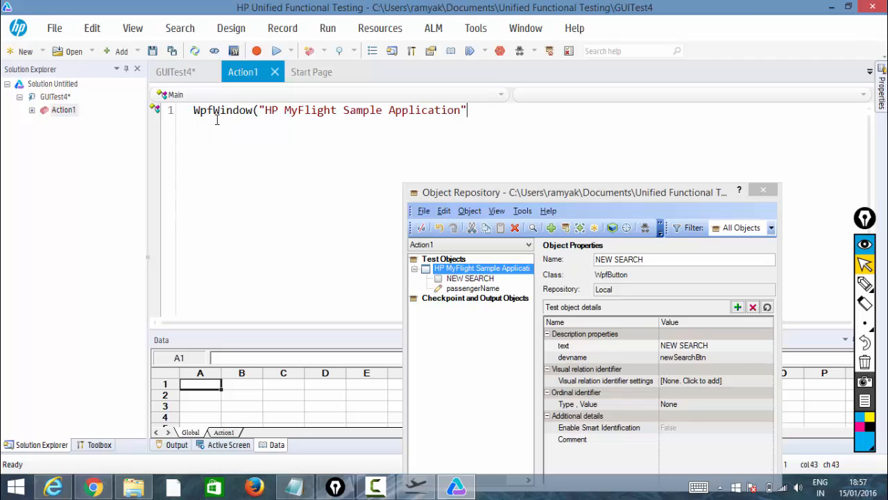
text().)
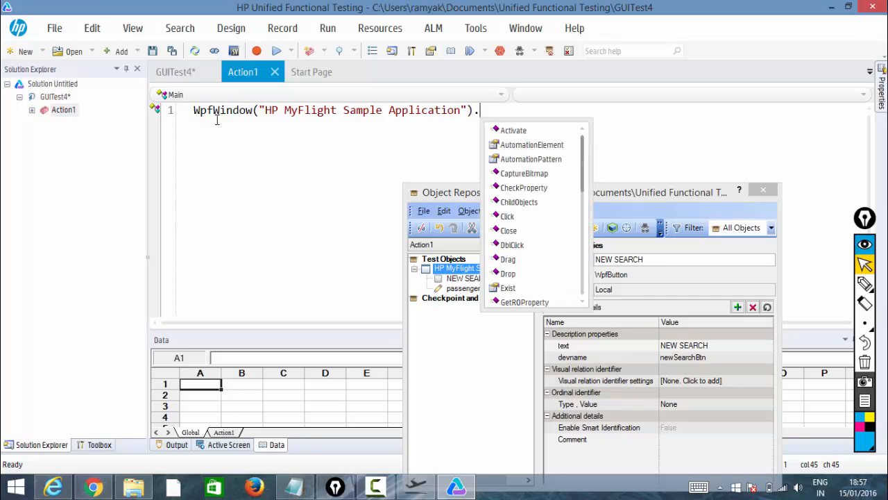
text(wpf)
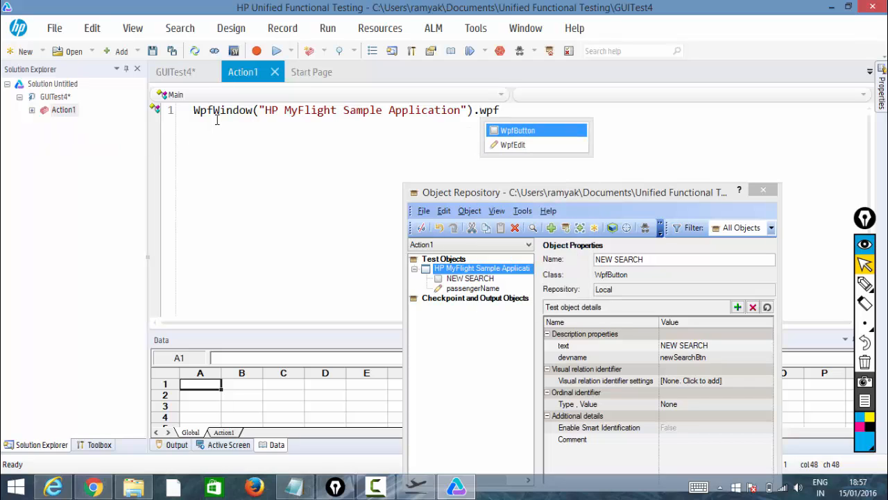
key(Down)
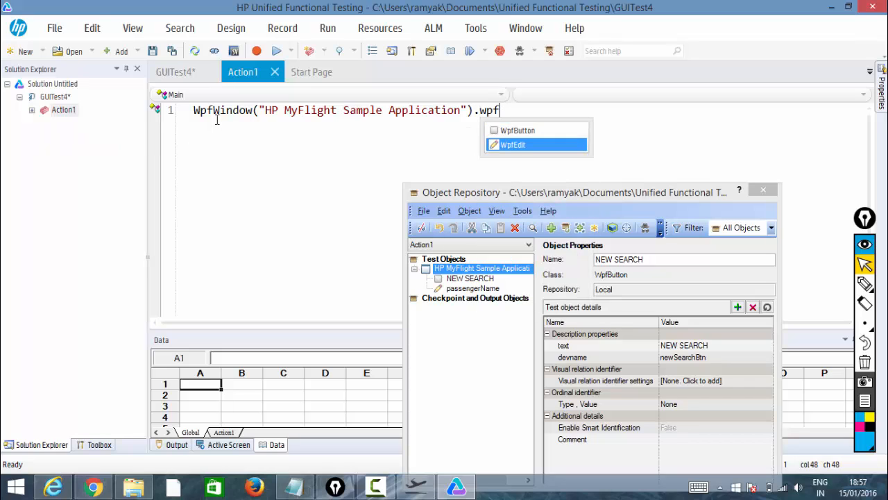
key(Up)
key(Return)
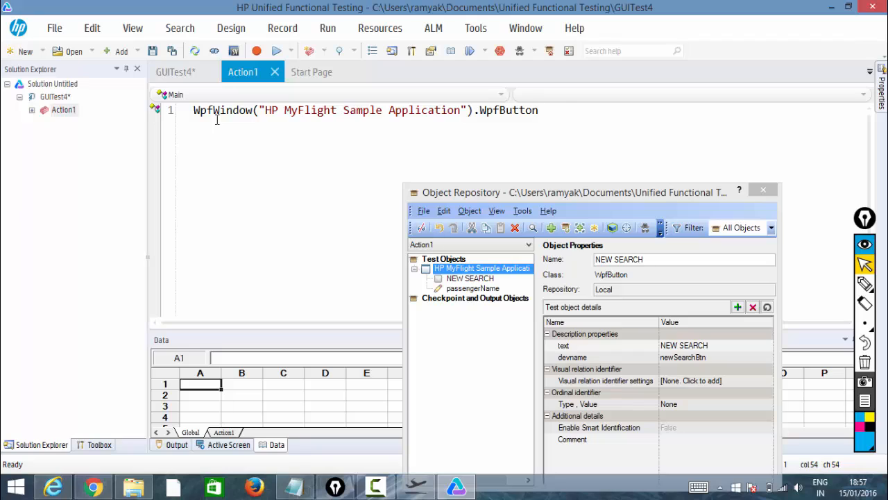
text(("NEW SEARCH")
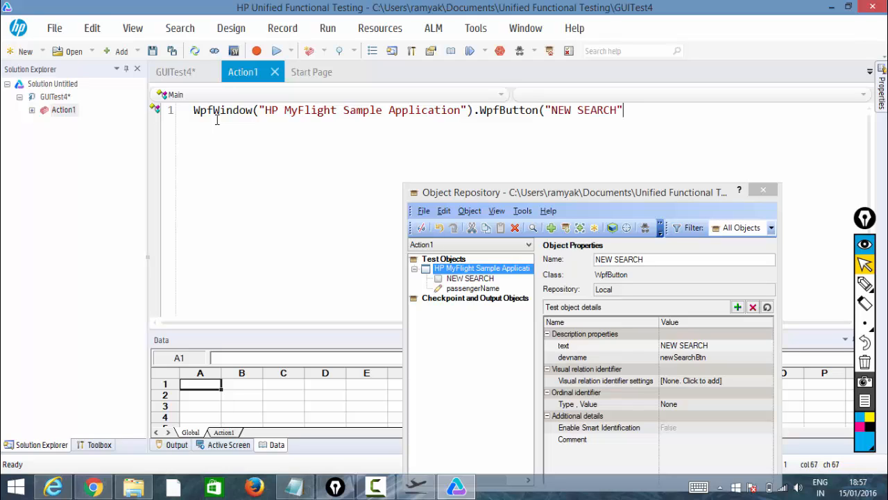
text().c)
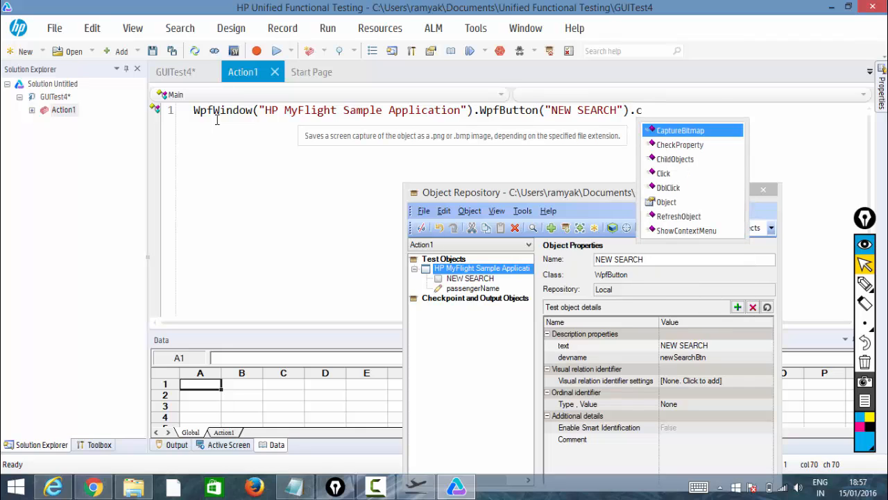
key(Down)
key(Down)
key(Down)
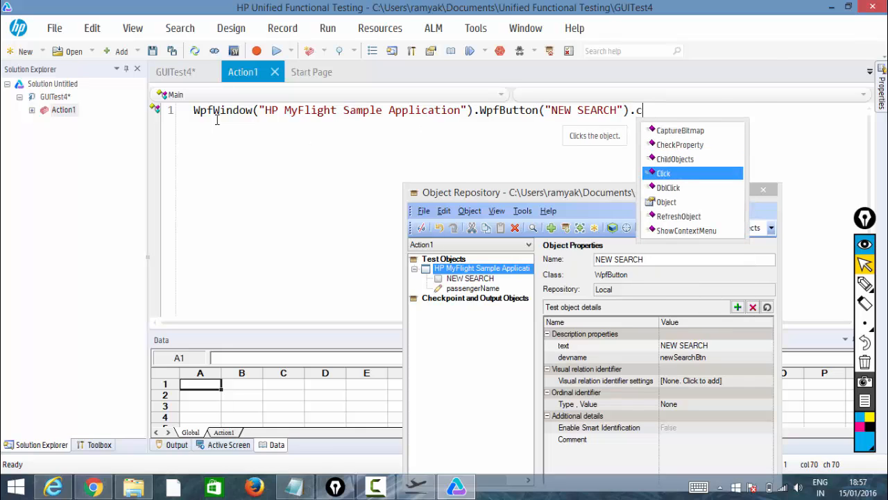
key(Return)
key(Return)
Write the second line WpfWindow("HP MyFlight Sample Application").WpfEdit("passengerName") referencing the passenger name edit box.
text(w)
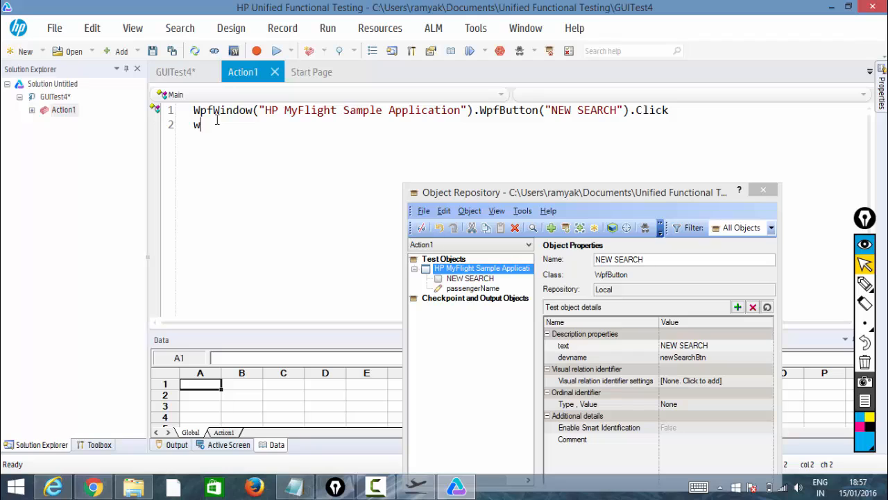
text(pf)
key(ctrl+space)
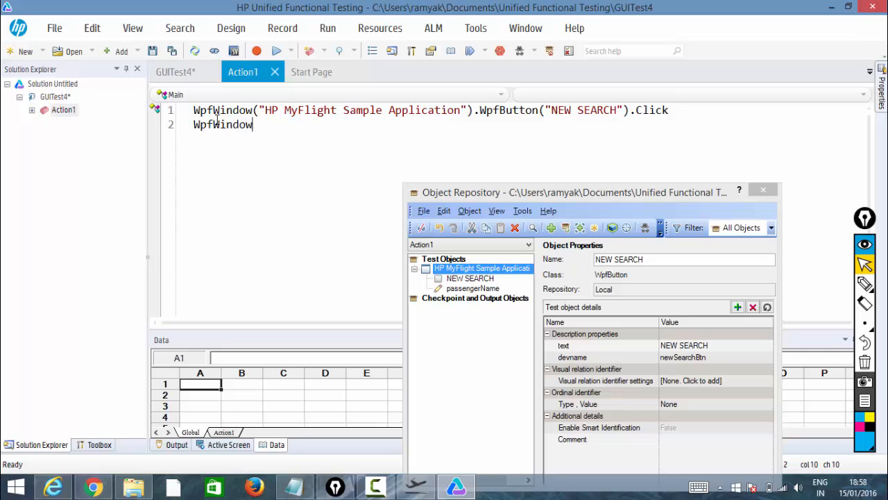
text(("HP MyFlight Sample Application")
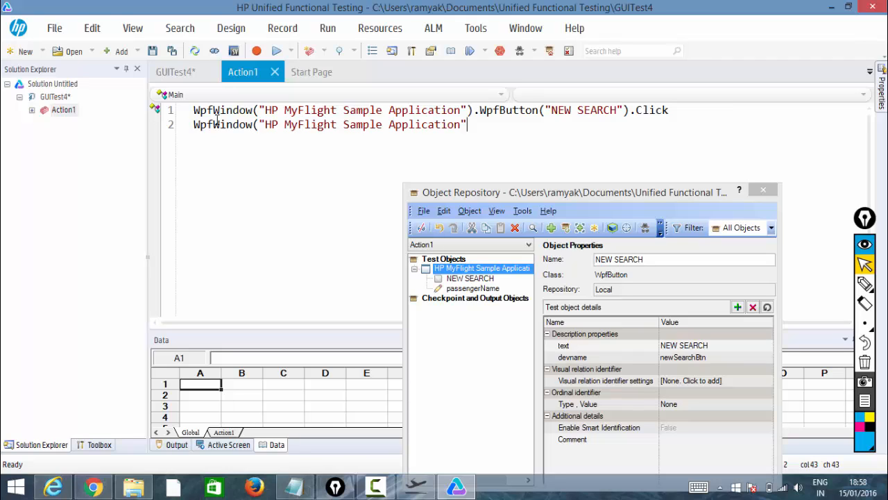
text().)
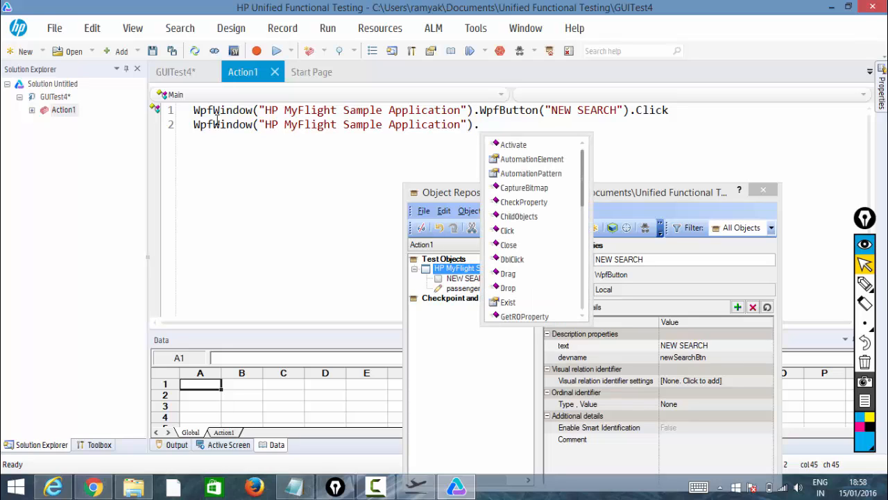
text(qpf)
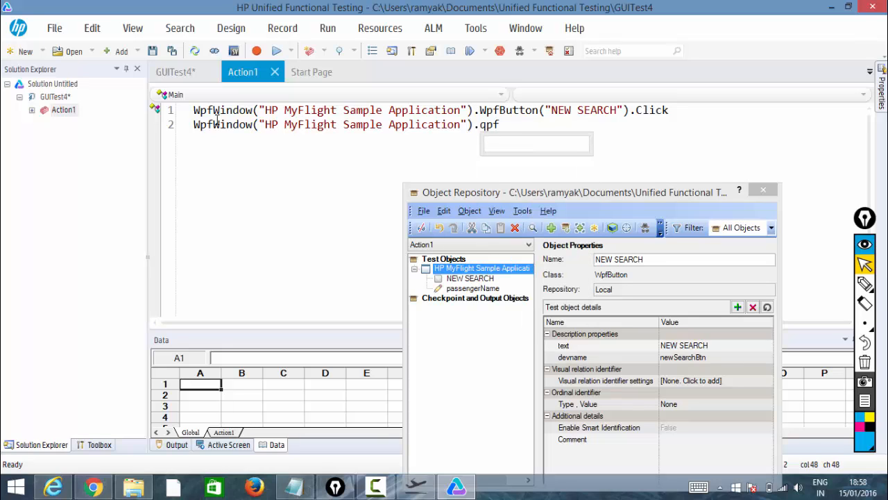
key(BackSpace)
key(BackSpace)
key(BackSpace)
text(wp)
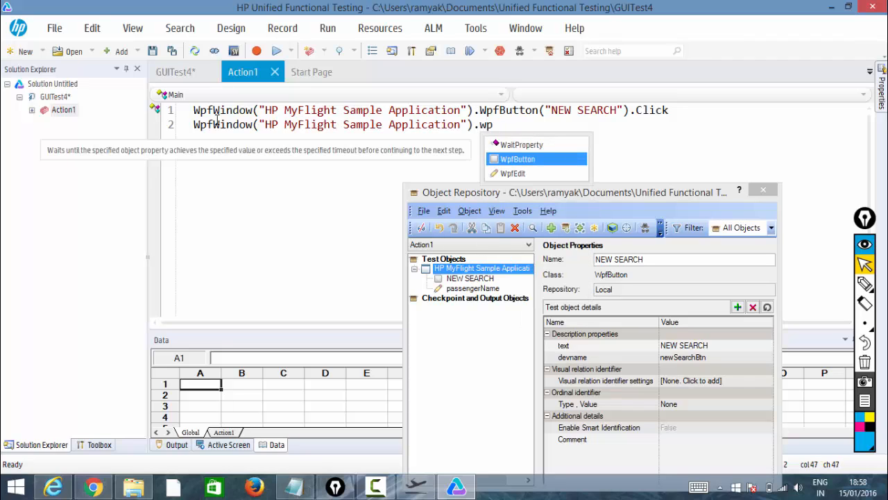
text(f)
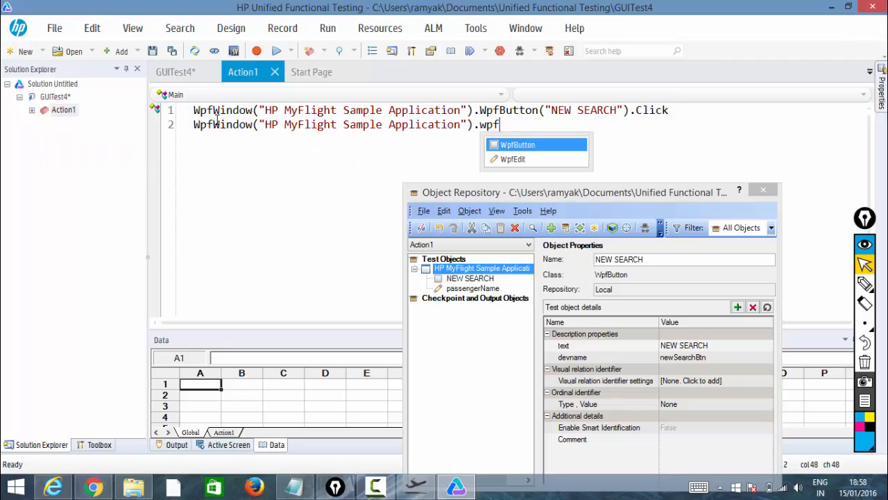
key(Return)
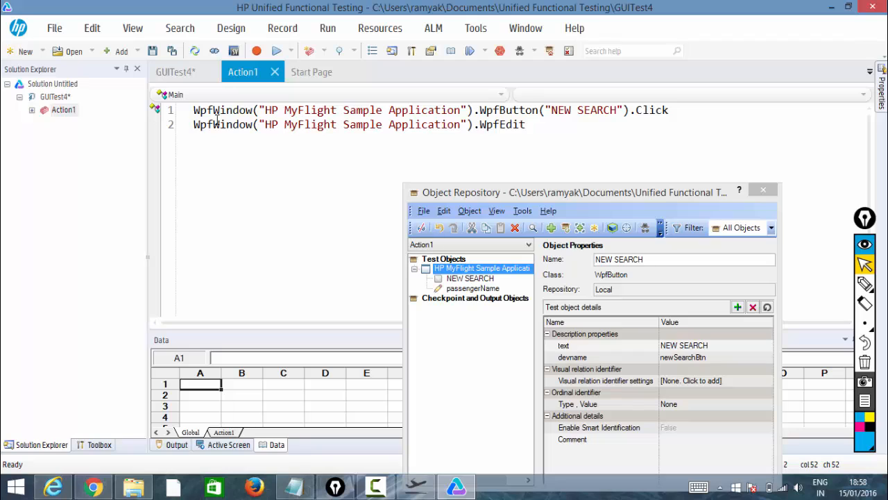
text(()
key(Return)
text())
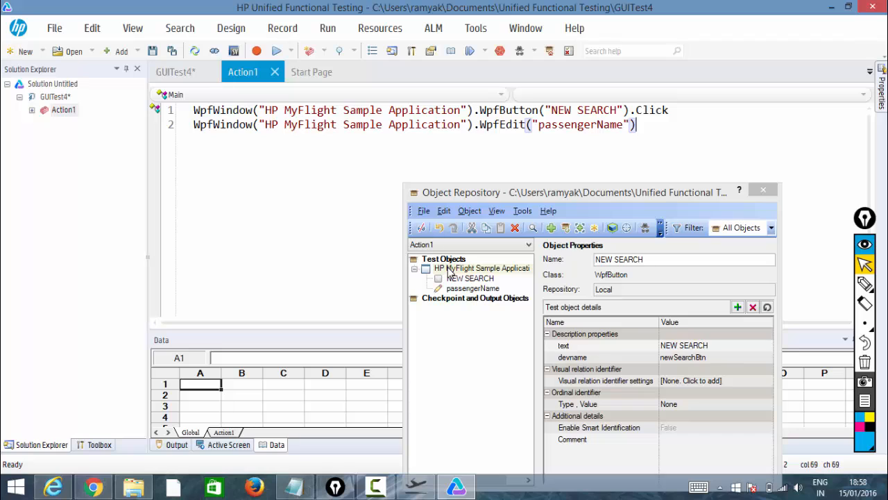
Switch to Chrome to view the orexamp.docx document preview.
click(303, 197)
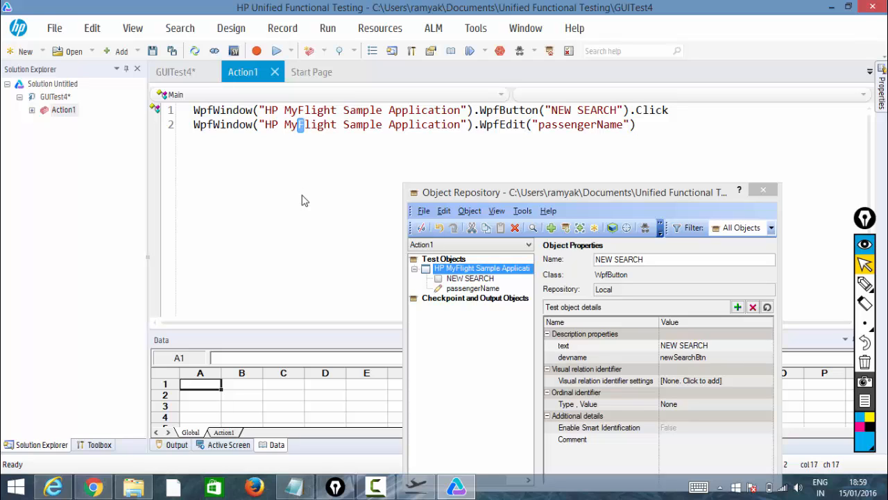
mouse_move(412, 497)
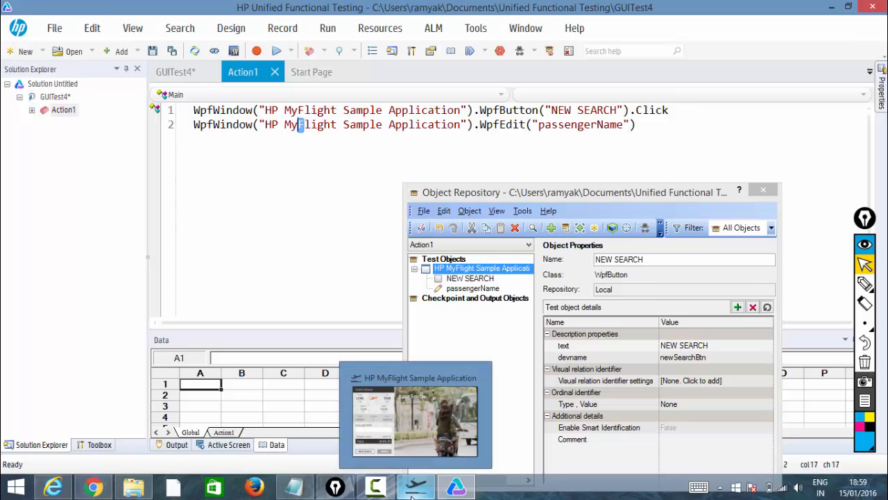
click(251, 221)
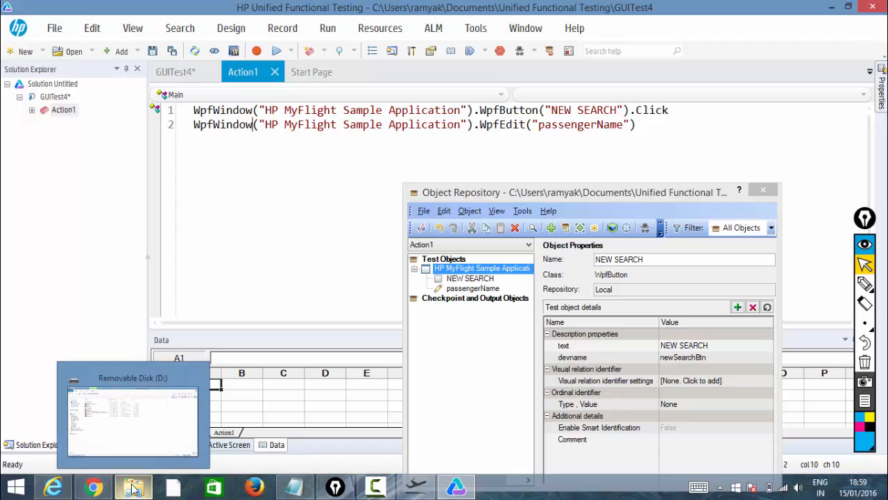
mouse_move(93, 486)
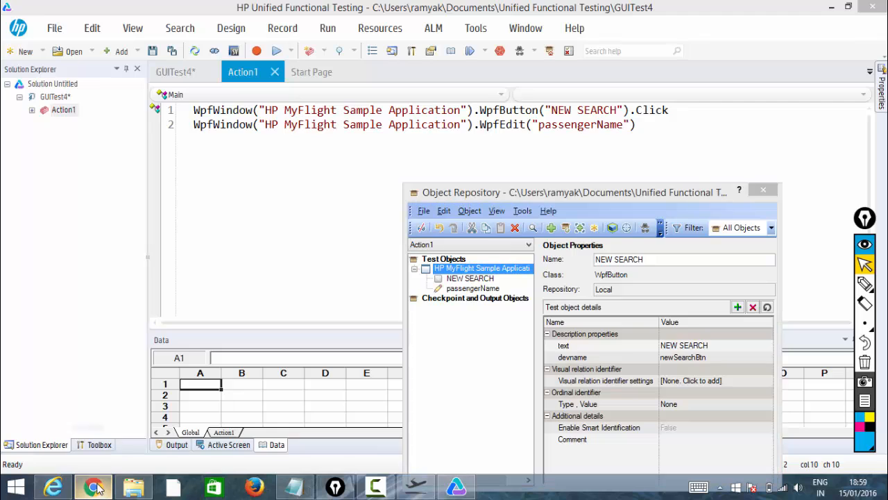
click(94, 486)
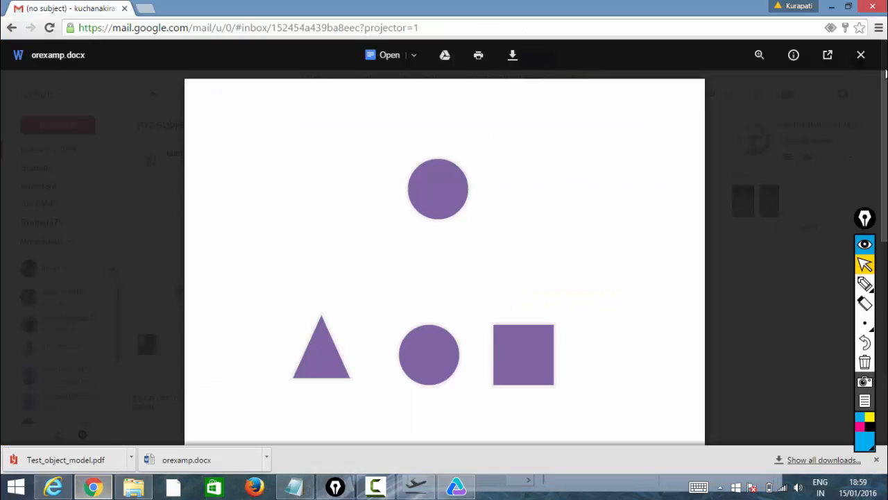
Close the document preview and open the Test_object_model.pdf attachment from the email named tom.
click(861, 56)
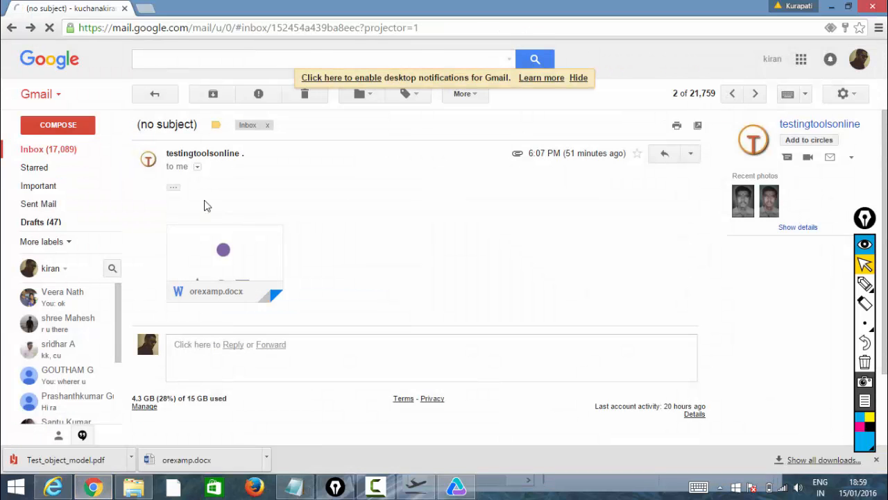
click(12, 28)
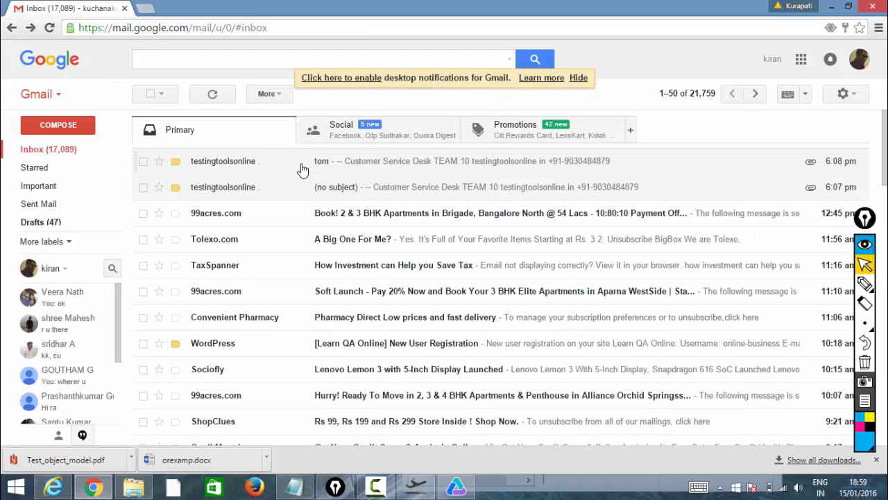
click(302, 170)
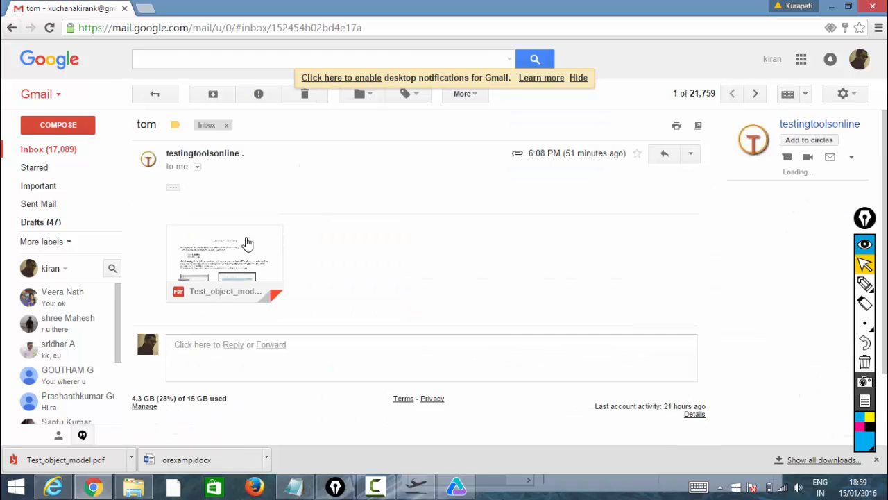
click(246, 244)
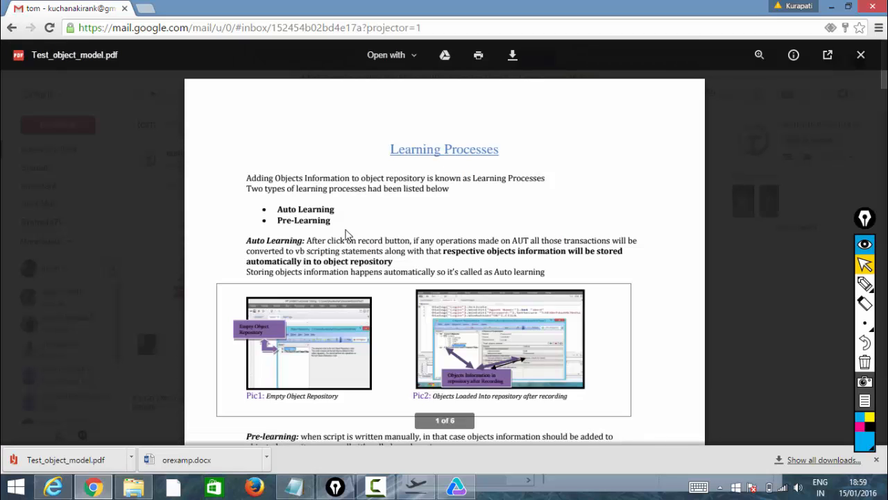
Scroll through the PDF's Learning Processes and Filter Options pages to review pre-learning notes.
scroll(347, 235, down, 3)
scroll(347, 234, up, 3)
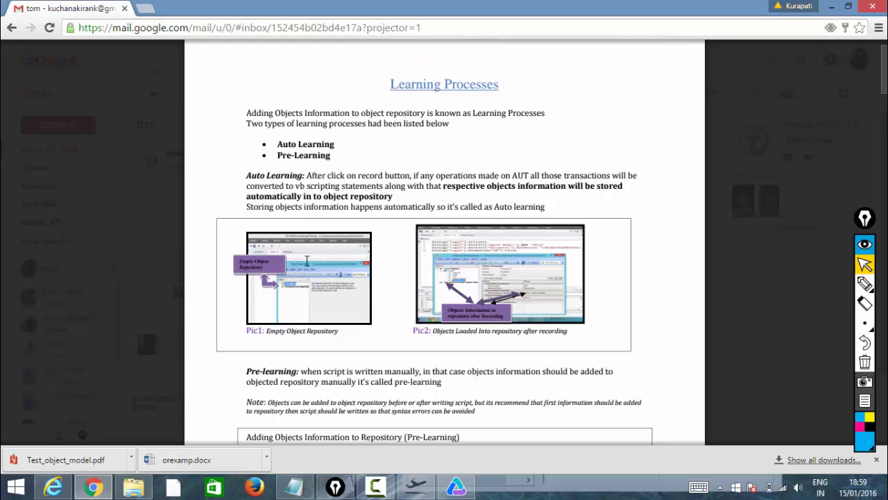
scroll(307, 256, down, 6)
scroll(307, 260, down, 7)
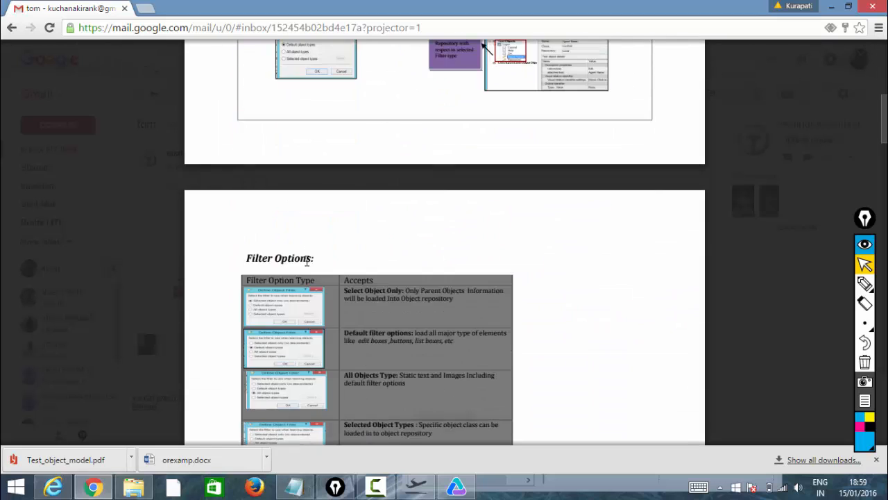
scroll(311, 238, up, 2)
scroll(310, 238, down, 3)
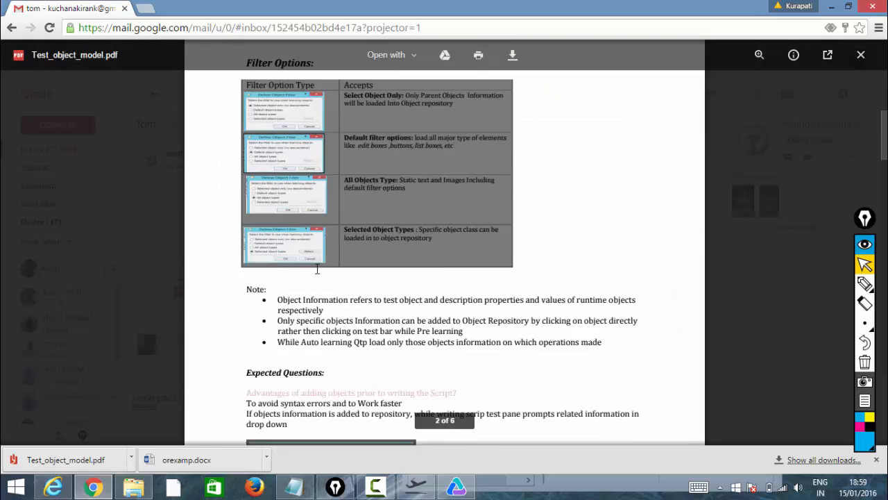
scroll(318, 269, down, 2)
scroll(317, 269, down, 7)
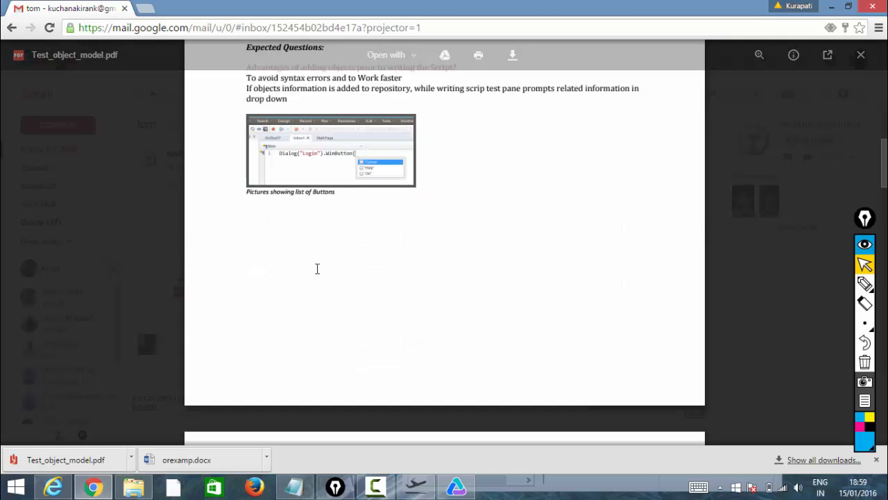
scroll(317, 268, up, 7)
scroll(318, 268, up, 12)
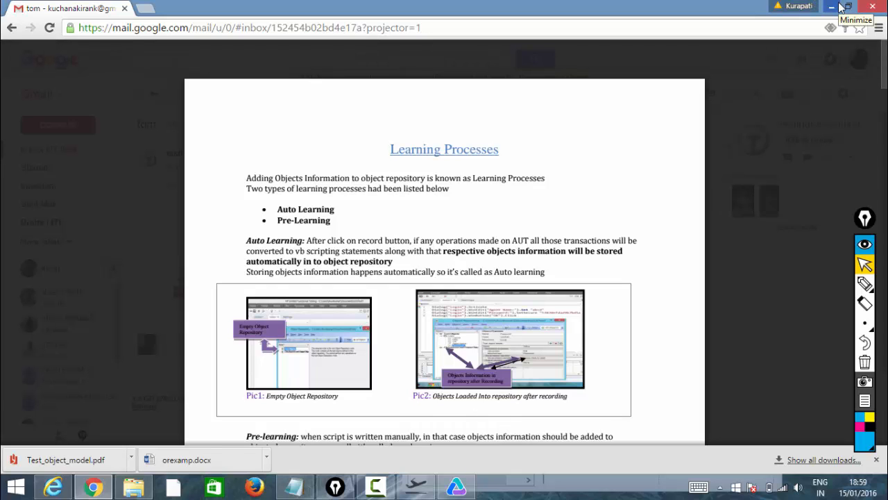
Minimize the browser to return to UFT and briefly bring up the HP MyFlight Sample Application window.
click(842, 7)
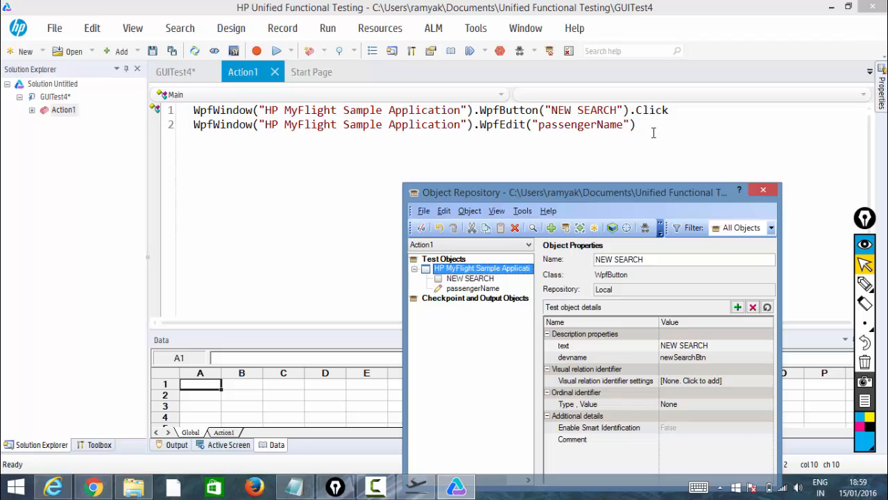
mouse_move(414, 492)
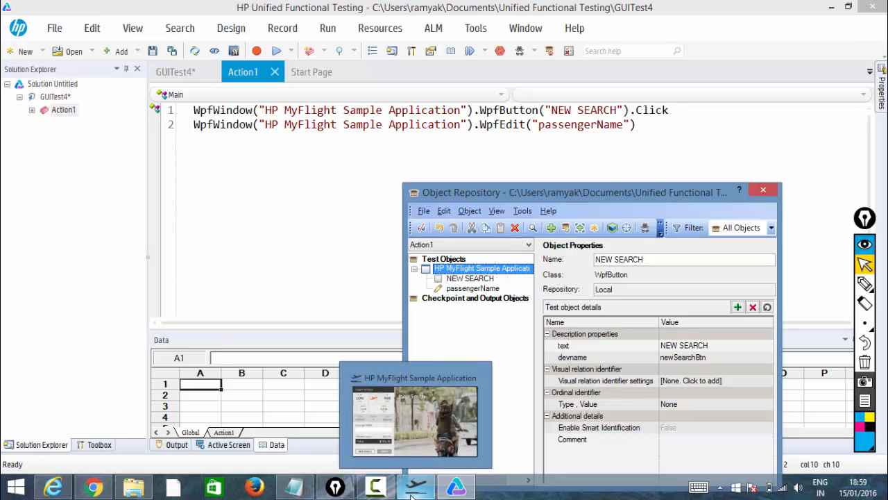
click(414, 489)
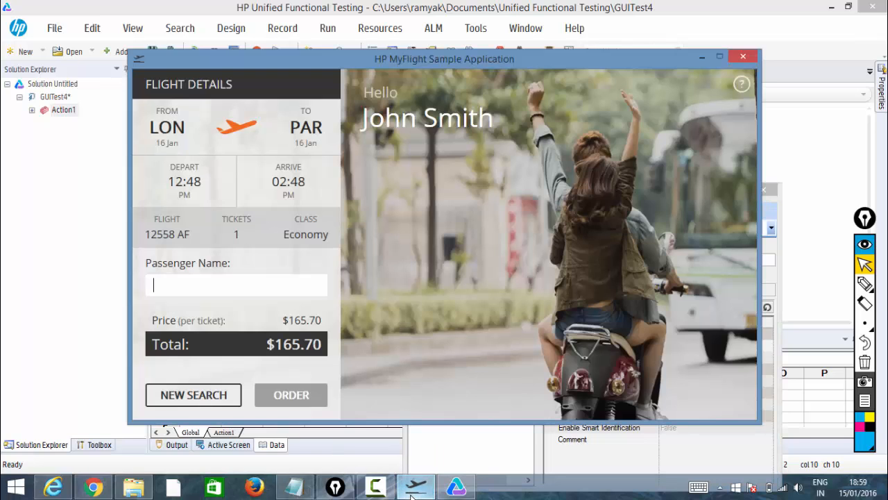
click(412, 494)
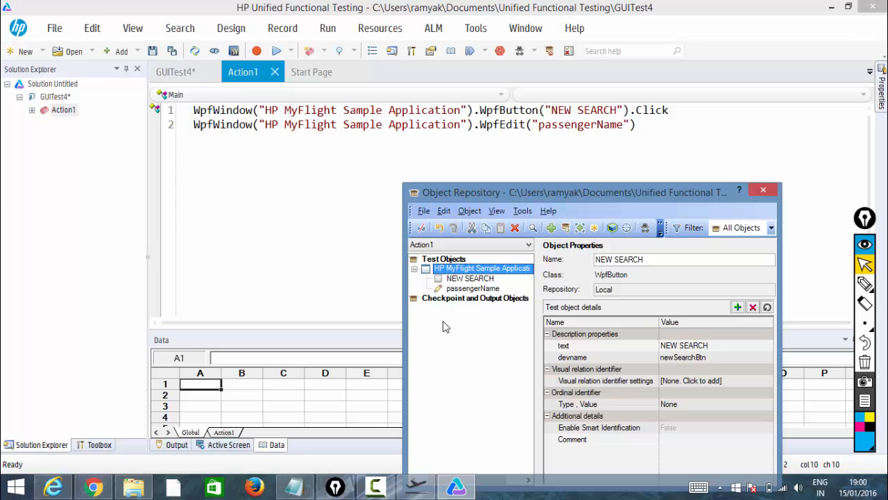
click(415, 488)
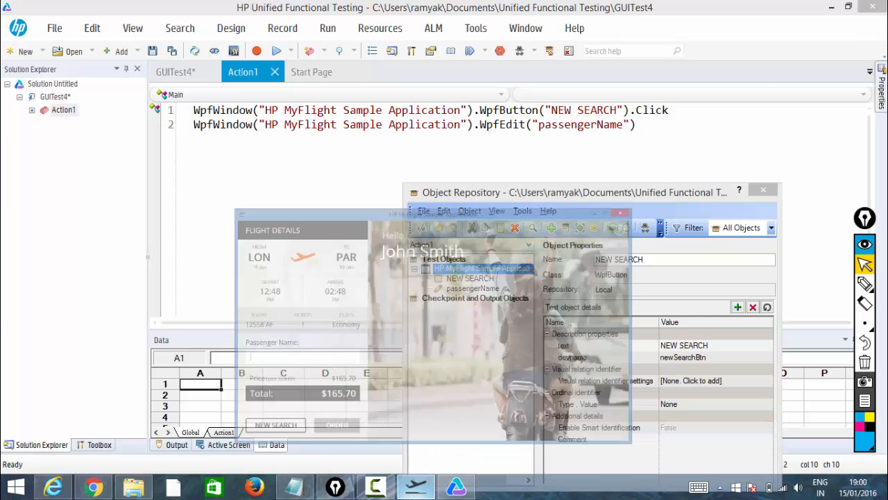
click(415, 489)
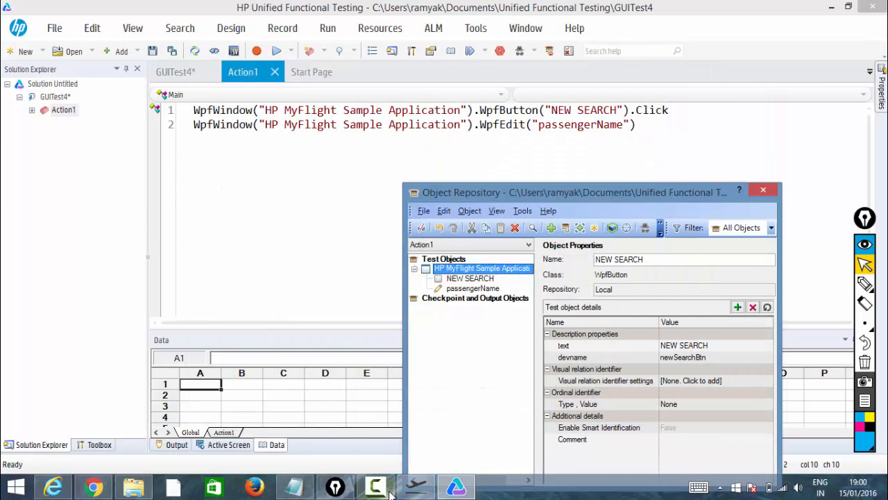
click(391, 492)
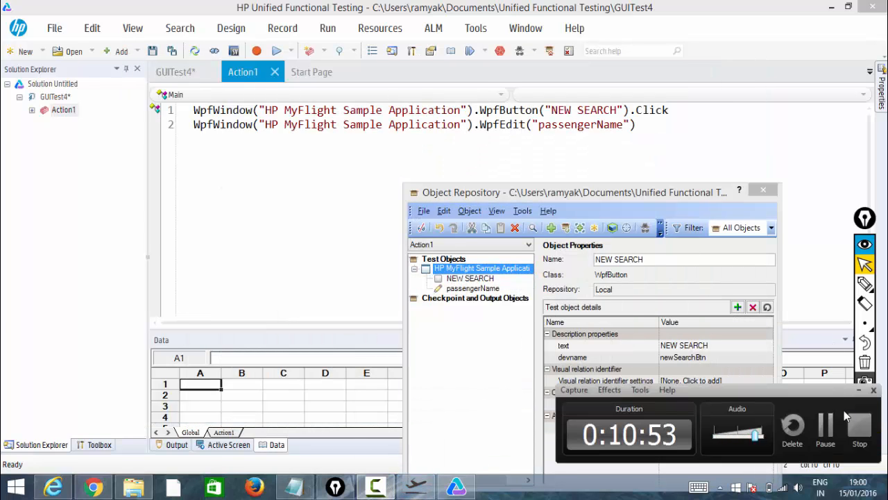